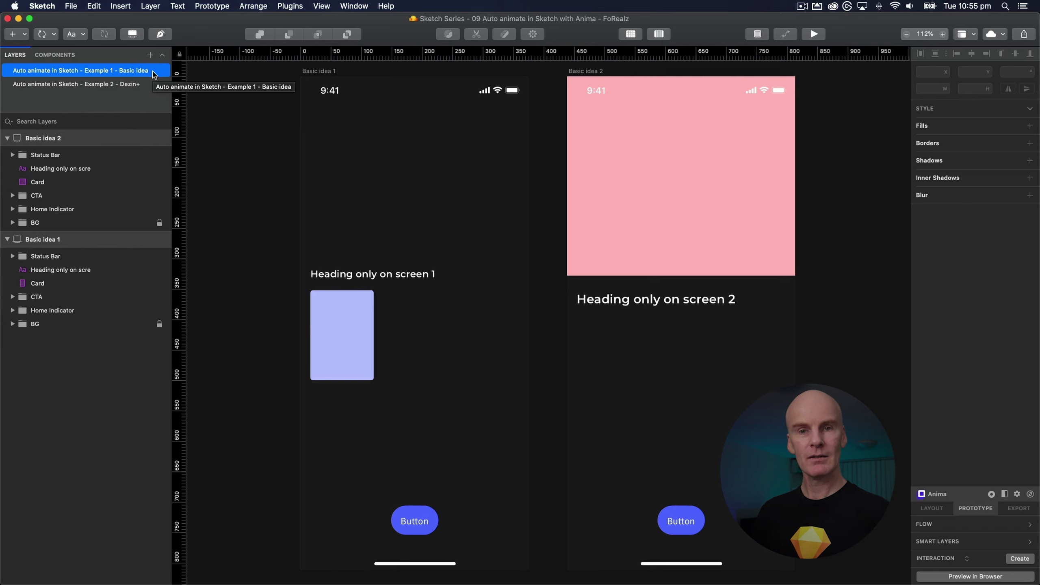
# Show the Basic idea page and inspect the cards, headings and Buttons on both screens
pyautogui.click(153, 84)
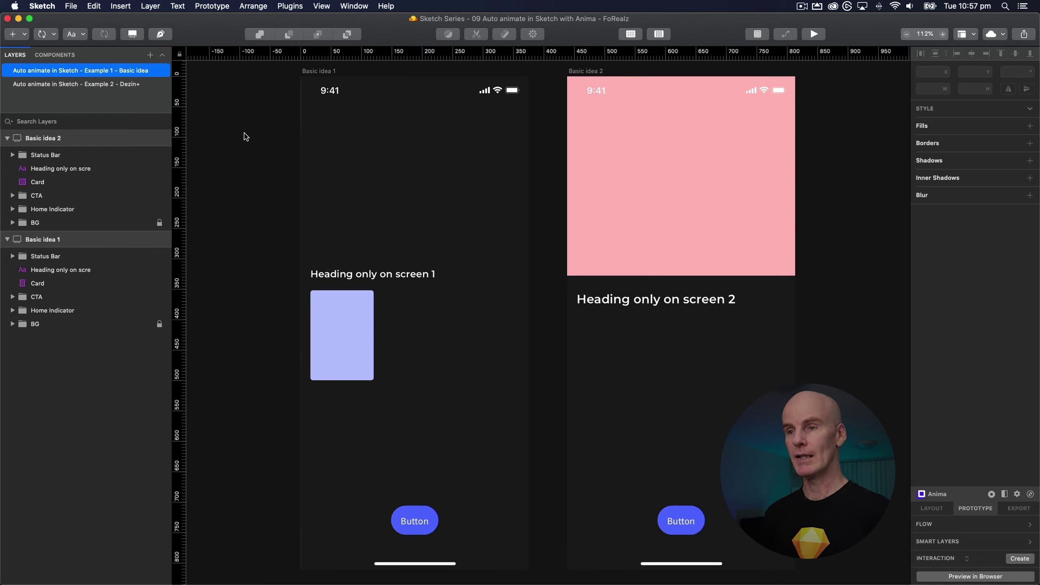
pyautogui.click(329, 328)
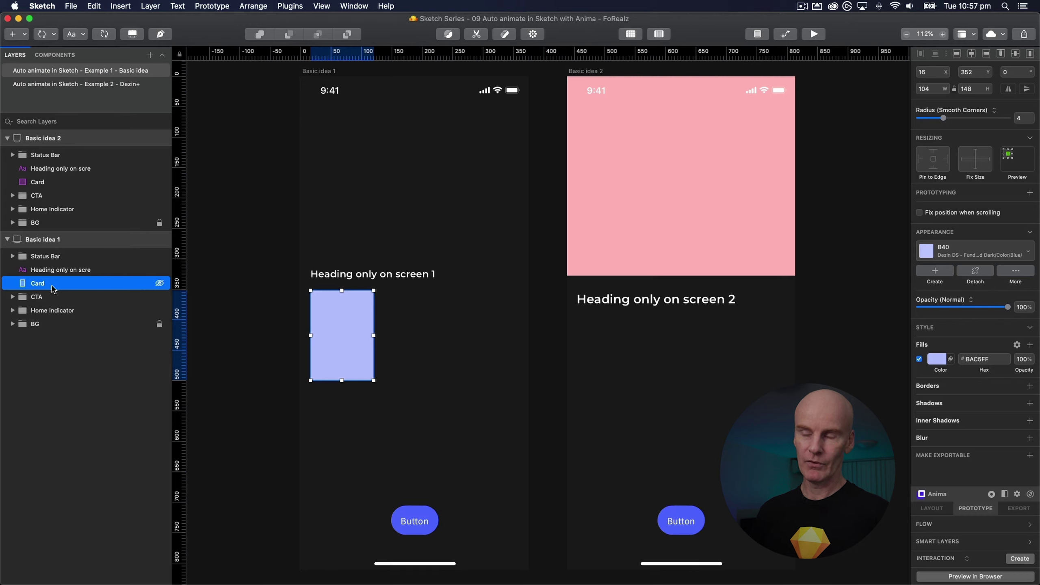
pyautogui.click(624, 160)
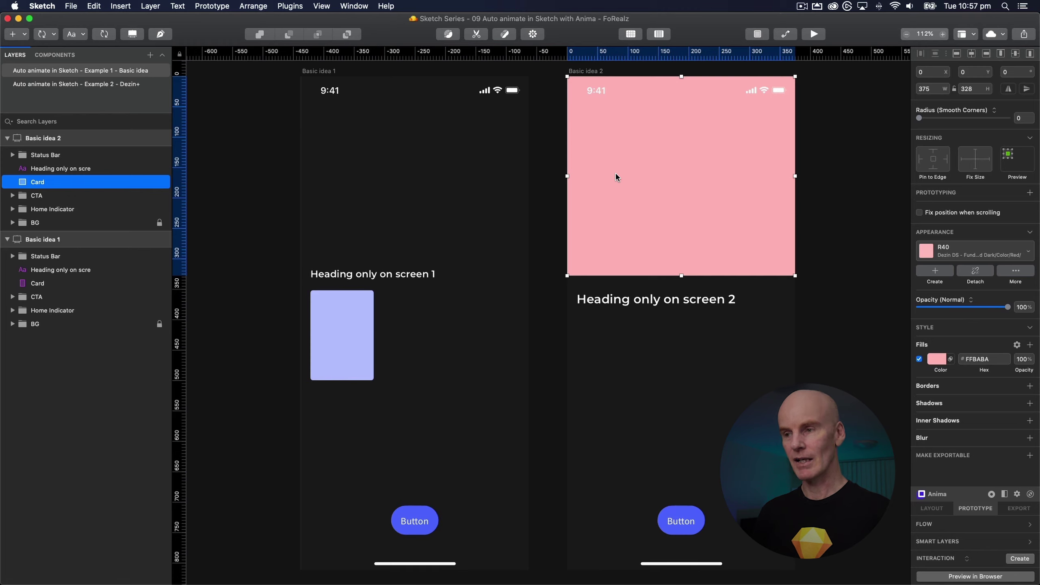
pyautogui.click(381, 275)
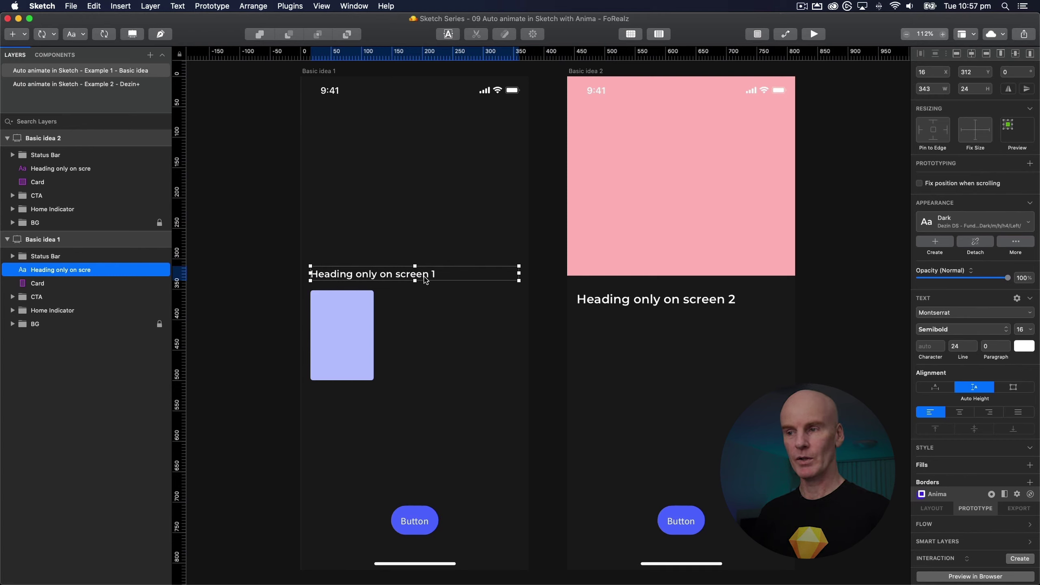
pyautogui.click(631, 307)
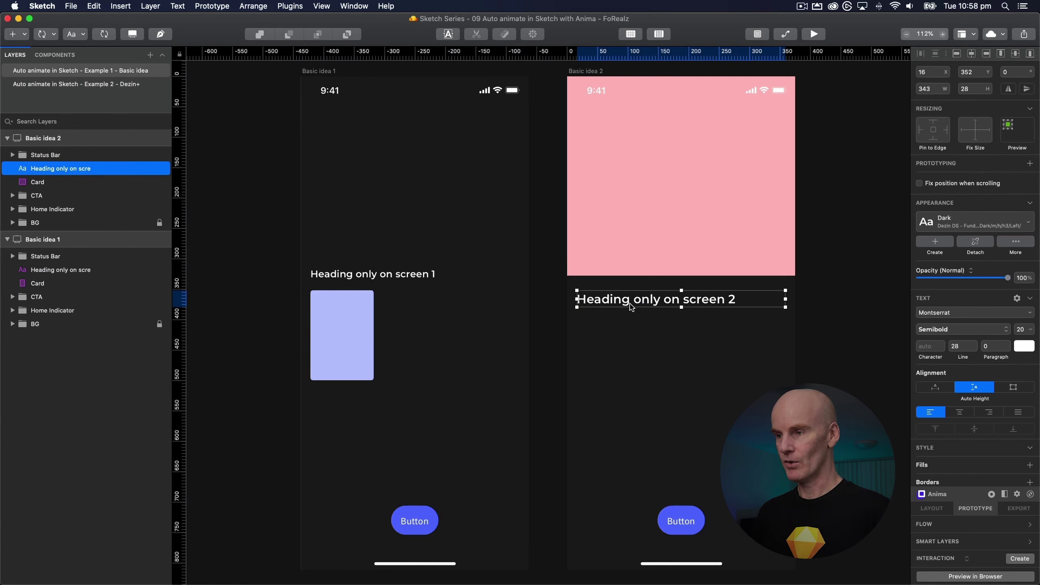
pyautogui.click(434, 529)
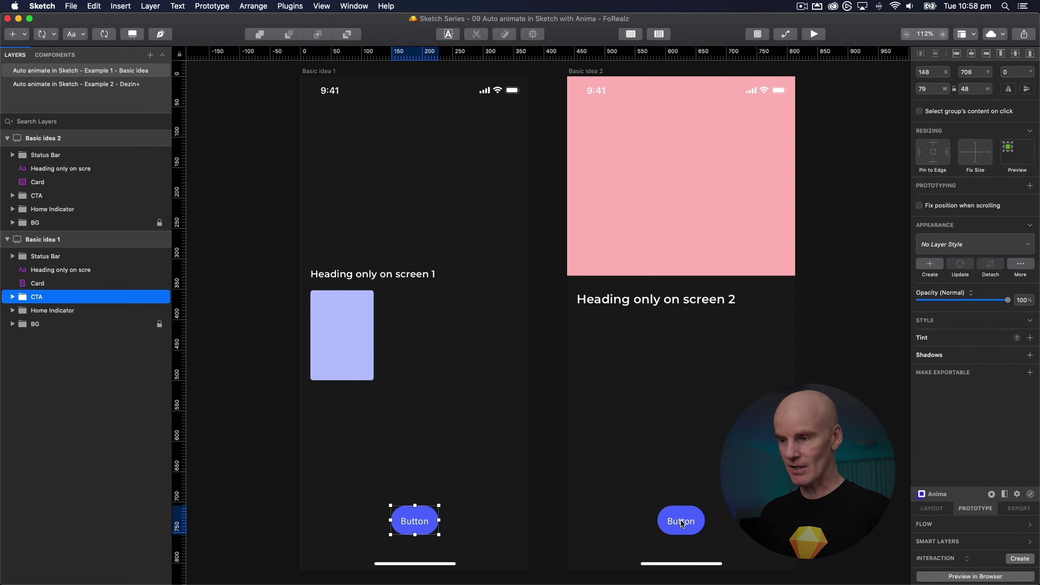
pyautogui.click(694, 525)
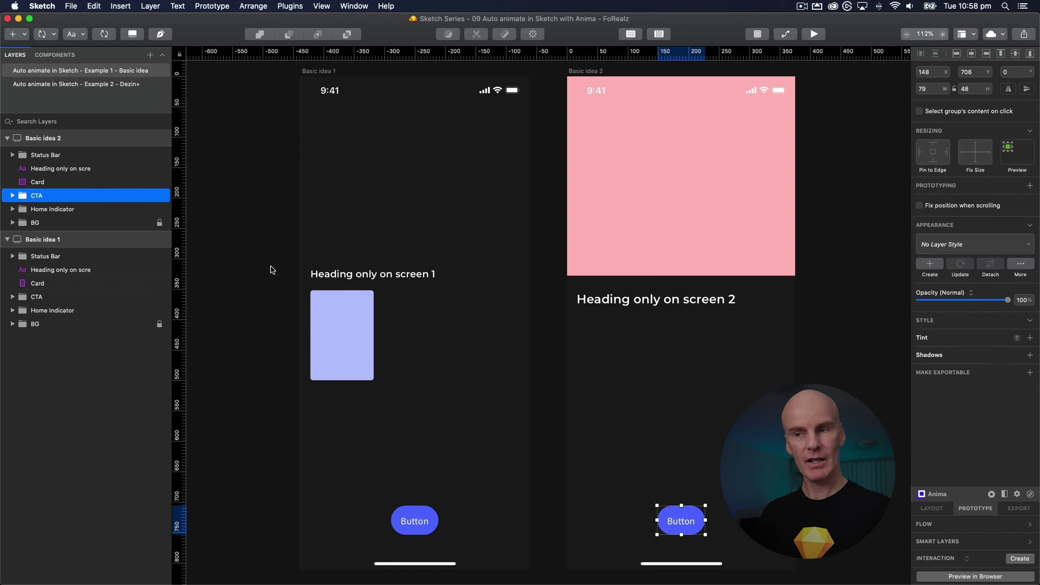
pyautogui.click(552, 439)
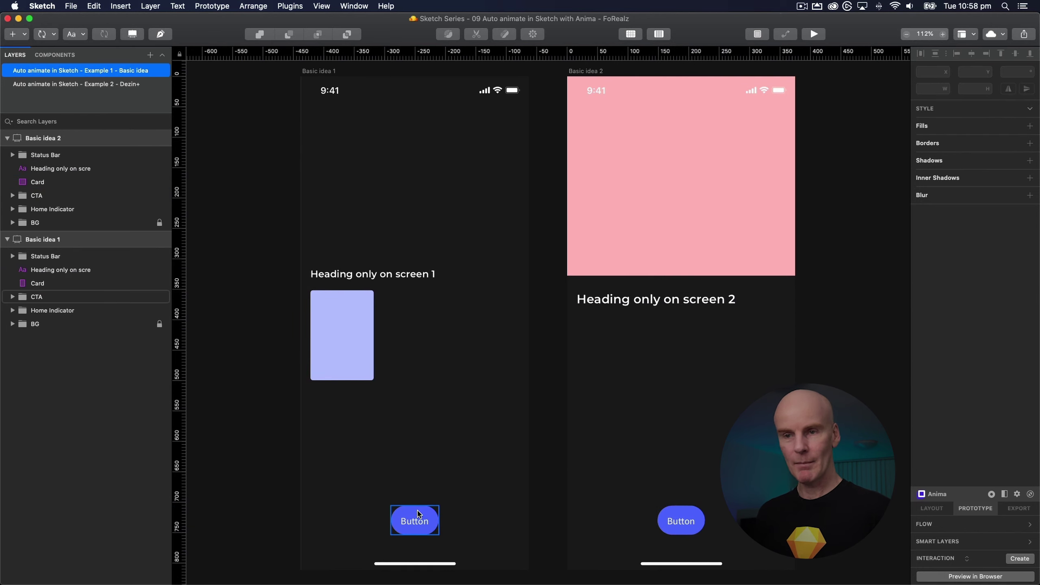
# Link screen 1's Button to Basic idea 2 with a 0.5 s Ease in-out Auto-Animate
pyautogui.click(418, 516)
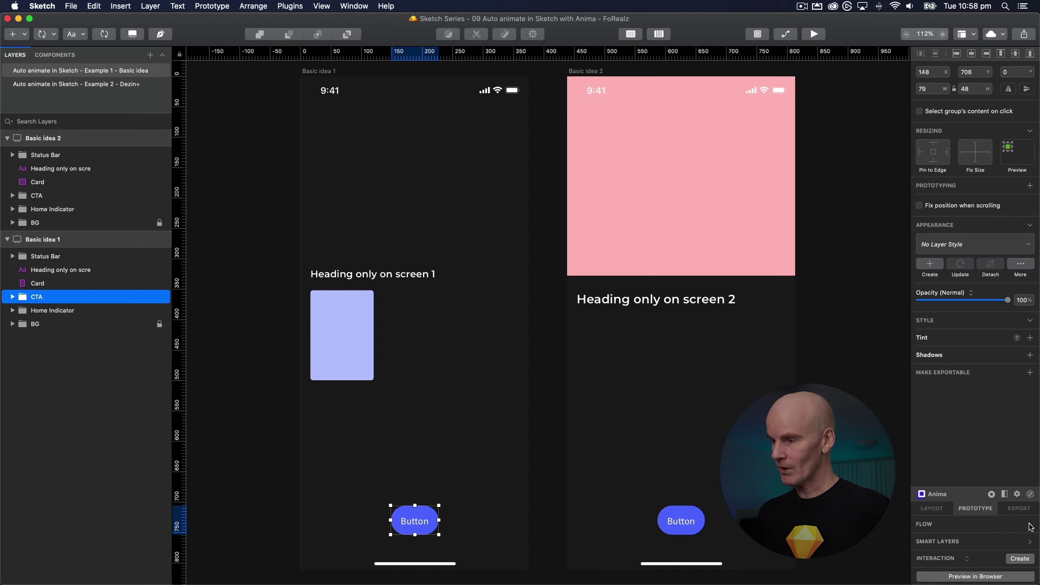
pyautogui.click(1030, 527)
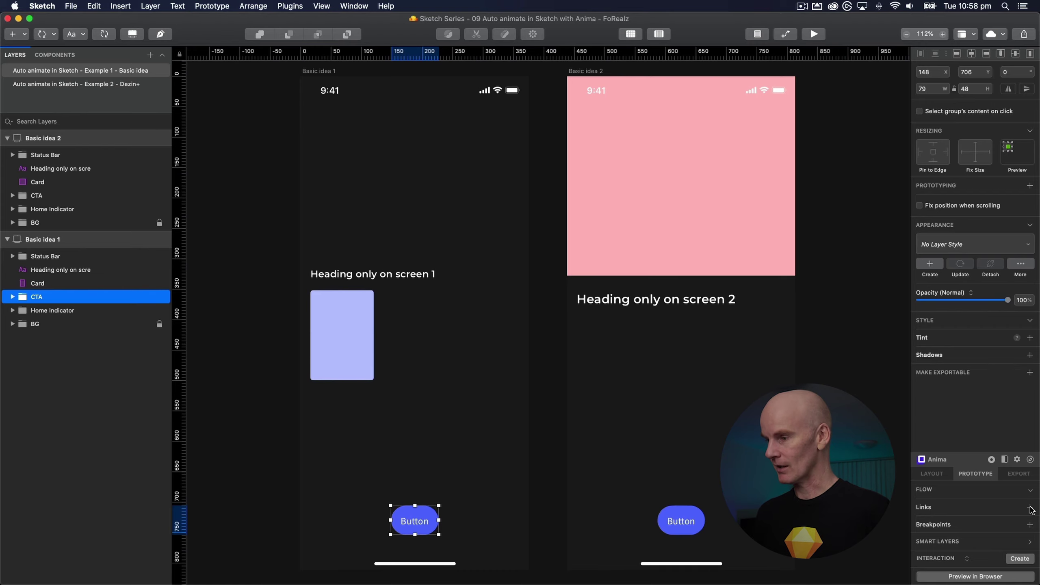
pyautogui.click(1030, 508)
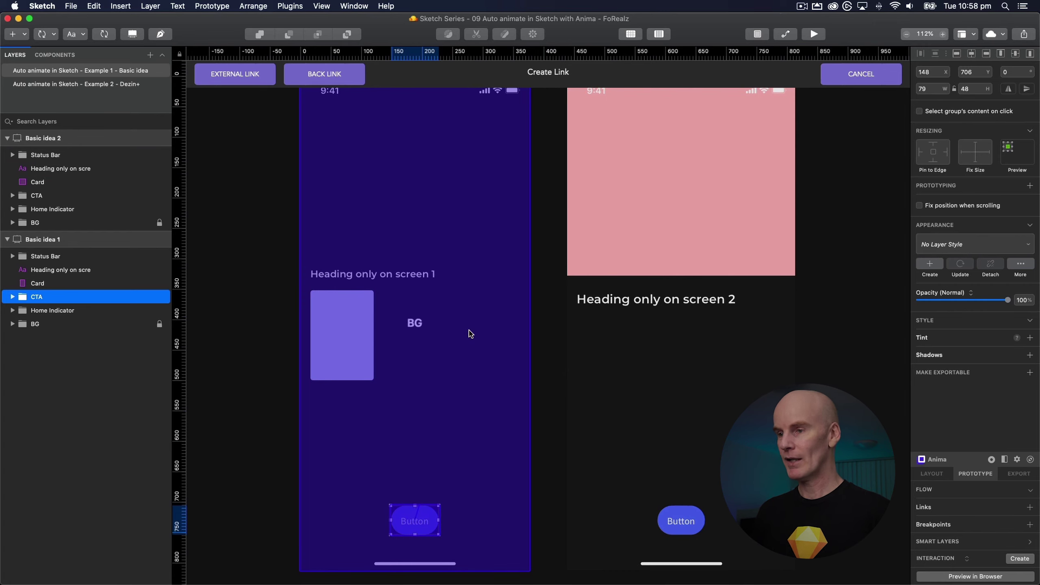
pyautogui.click(580, 338)
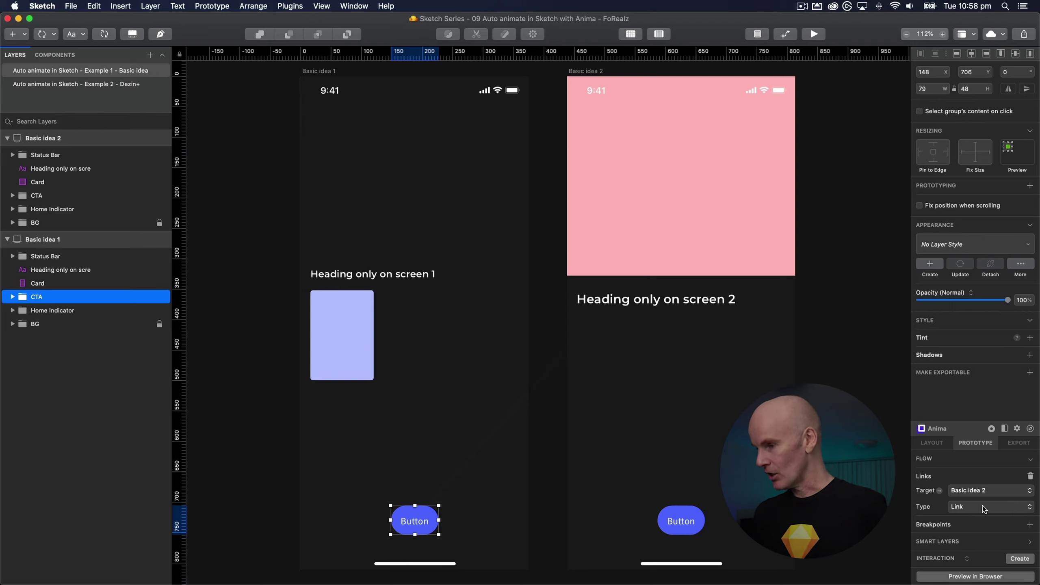
pyautogui.click(984, 508)
pyautogui.click(980, 523)
pyautogui.click(978, 504)
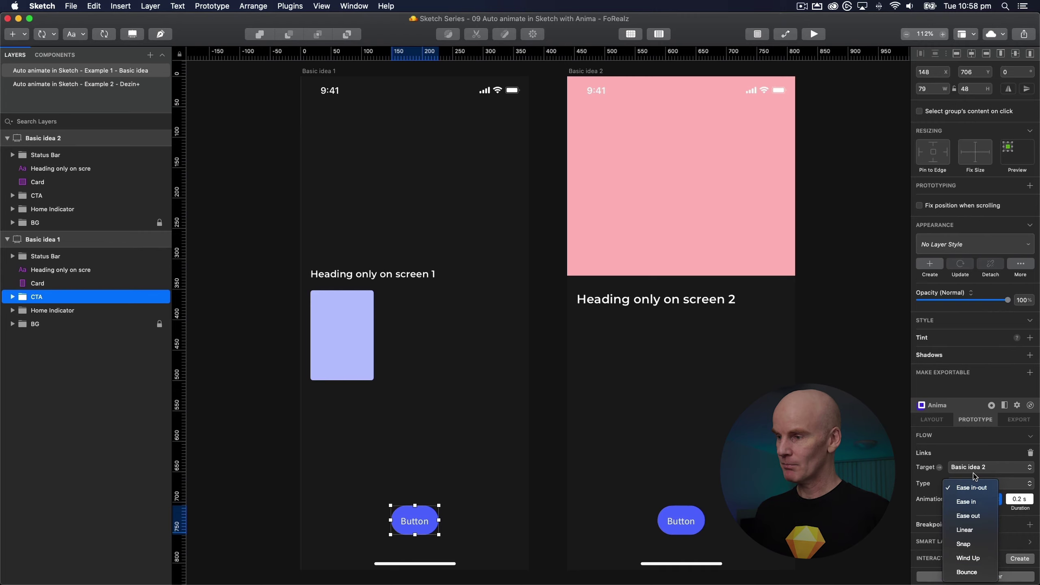
pyautogui.click(972, 493)
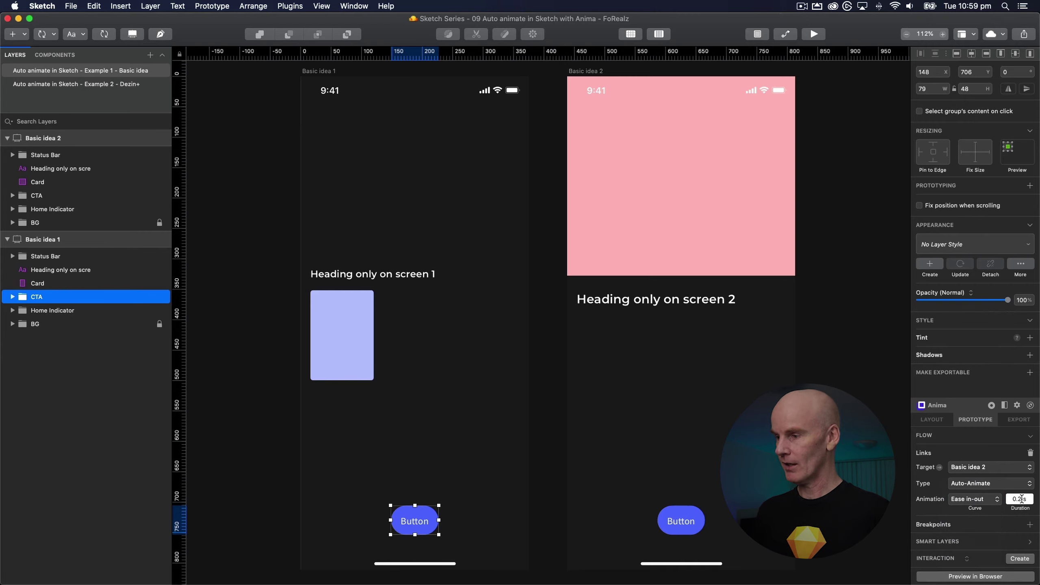
pyautogui.write('0.5')
pyautogui.press('Return')
# Link screen 2's Button back to Basic idea 1 with a 0.5 s Auto-Animate
pyautogui.click(686, 528)
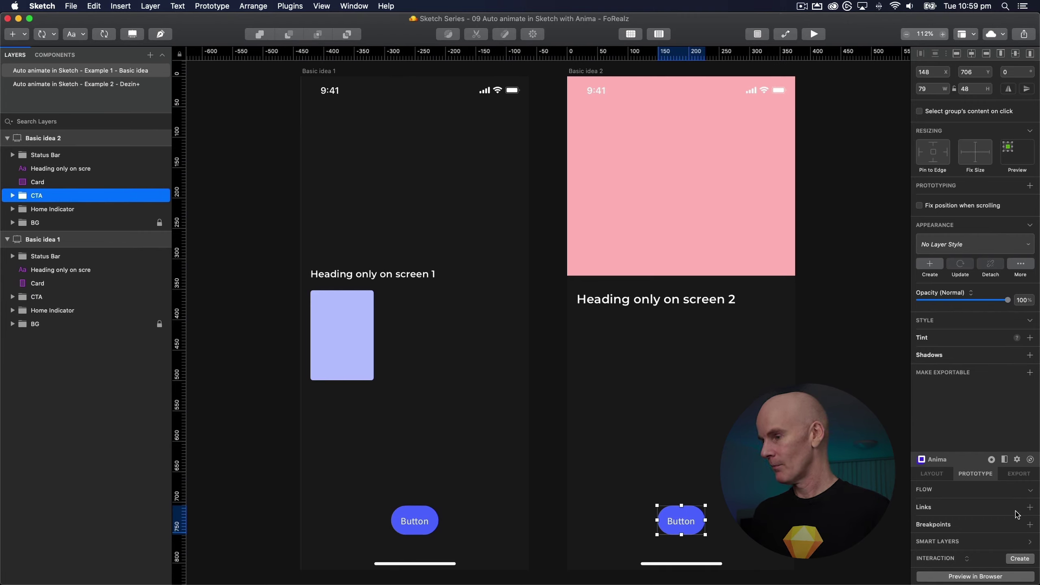
pyautogui.click(1030, 507)
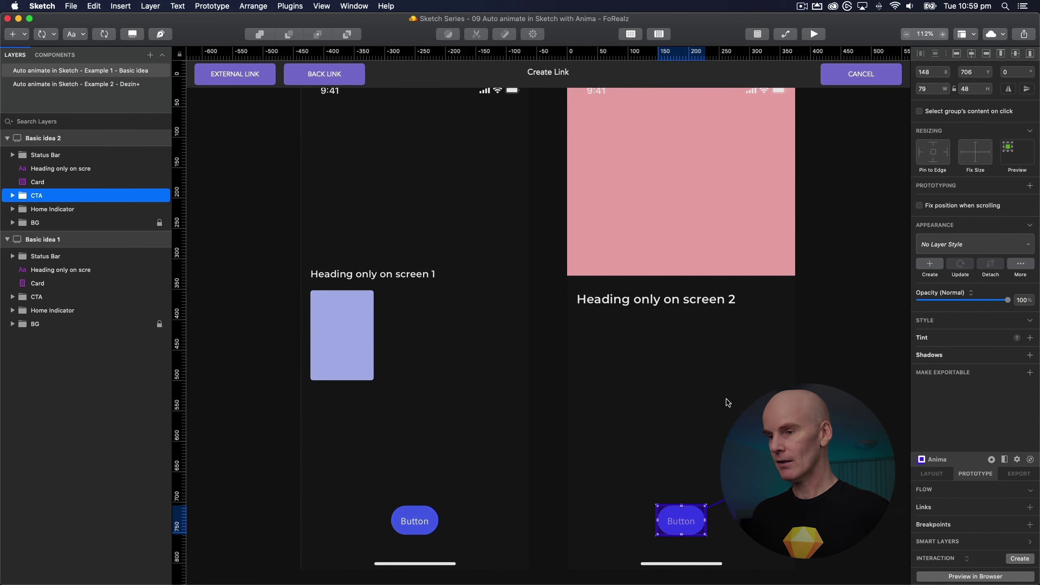
pyautogui.click(471, 400)
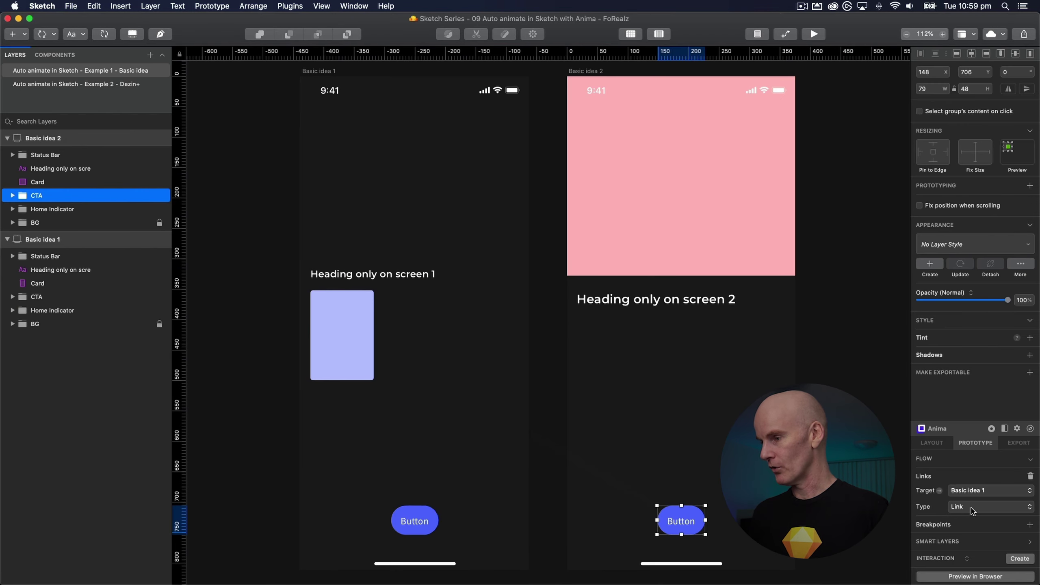
pyautogui.click(973, 511)
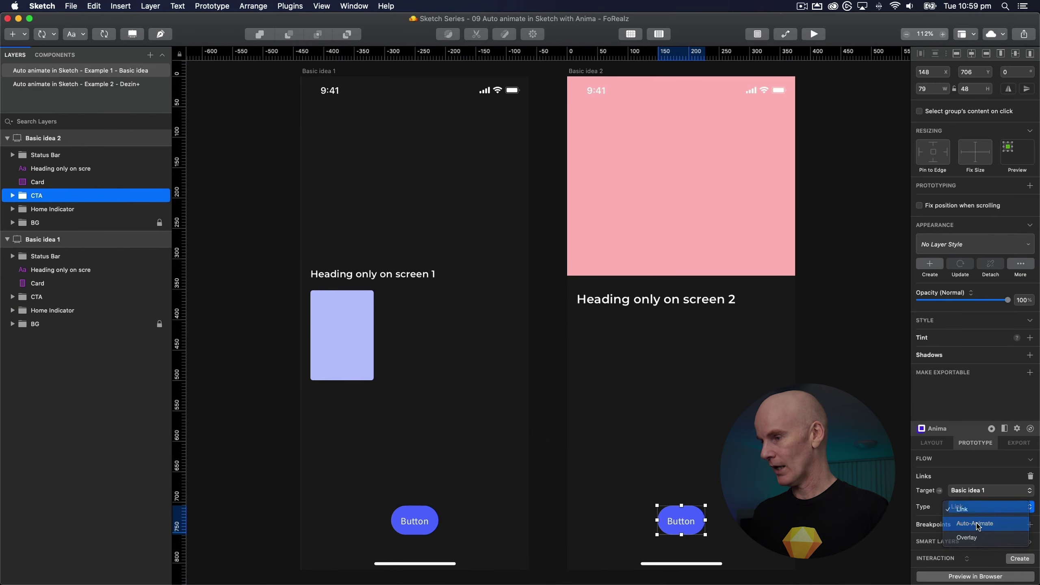
pyautogui.click(981, 525)
pyautogui.click(1018, 499)
pyautogui.press('BackSpace')
pyautogui.press('BackSpace')
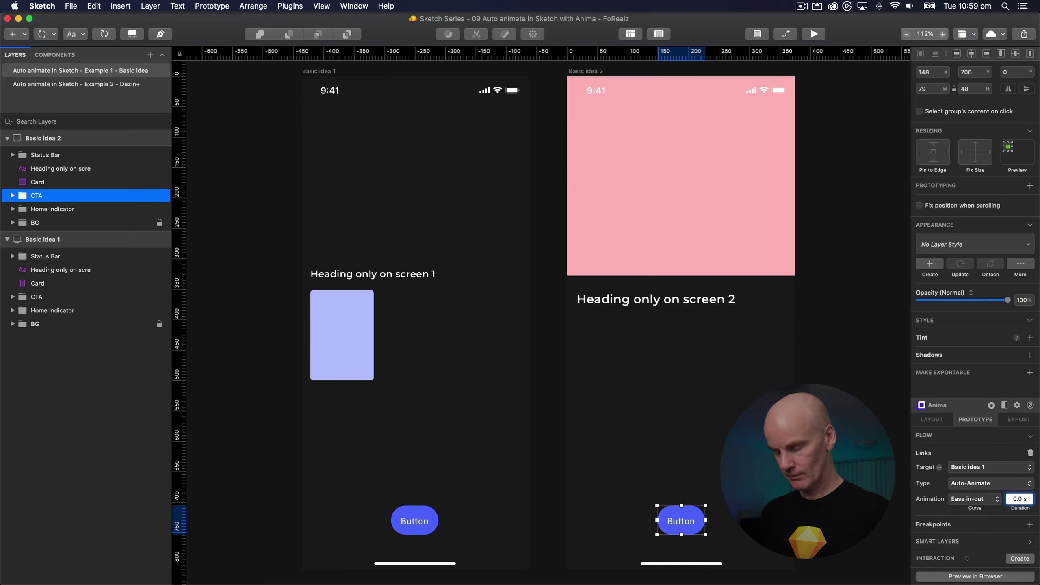
pyautogui.write('5')
pyautogui.press('Return')
pyautogui.click(855, 258)
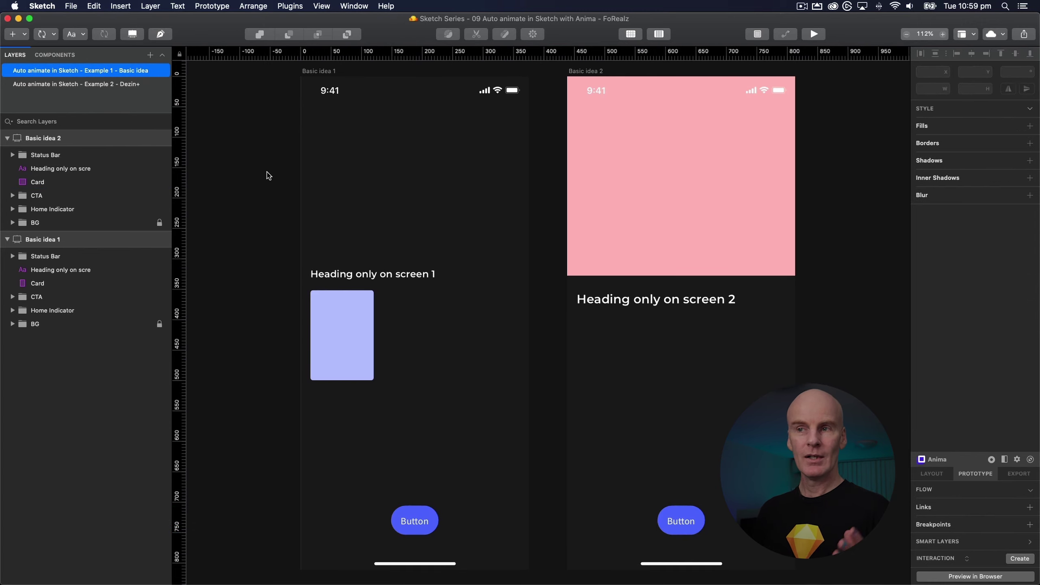
# Preview the prototype from Basic idea 1 and click the Button repeatedly to play both transitions
pyautogui.click(318, 71)
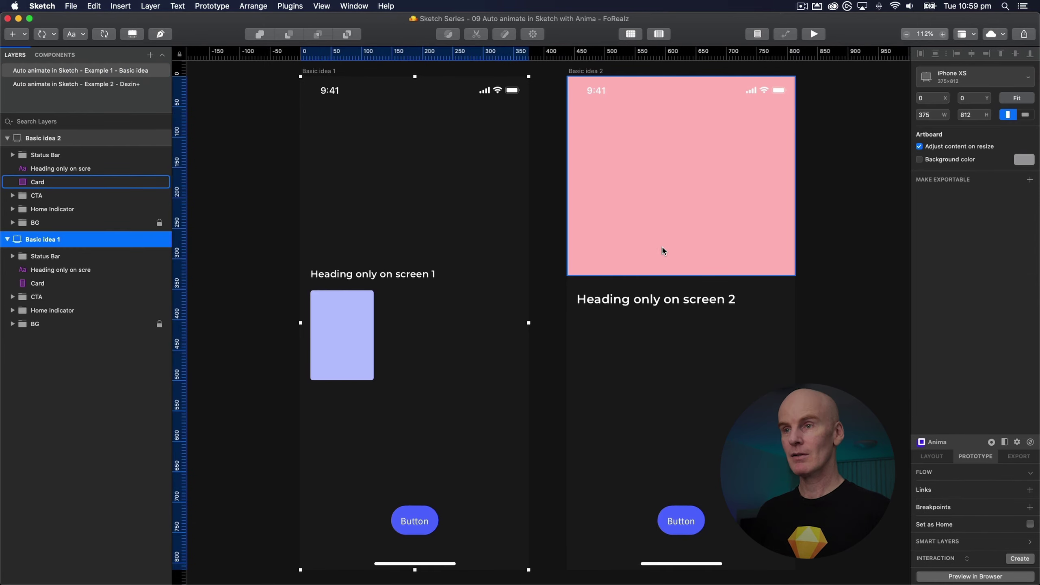
pyautogui.click(966, 578)
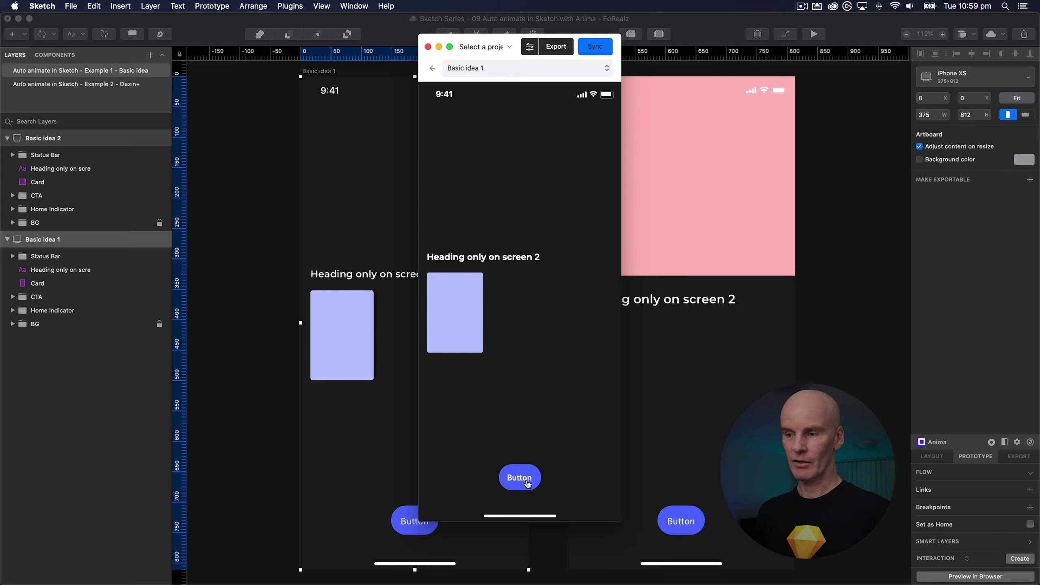
pyautogui.click(526, 478)
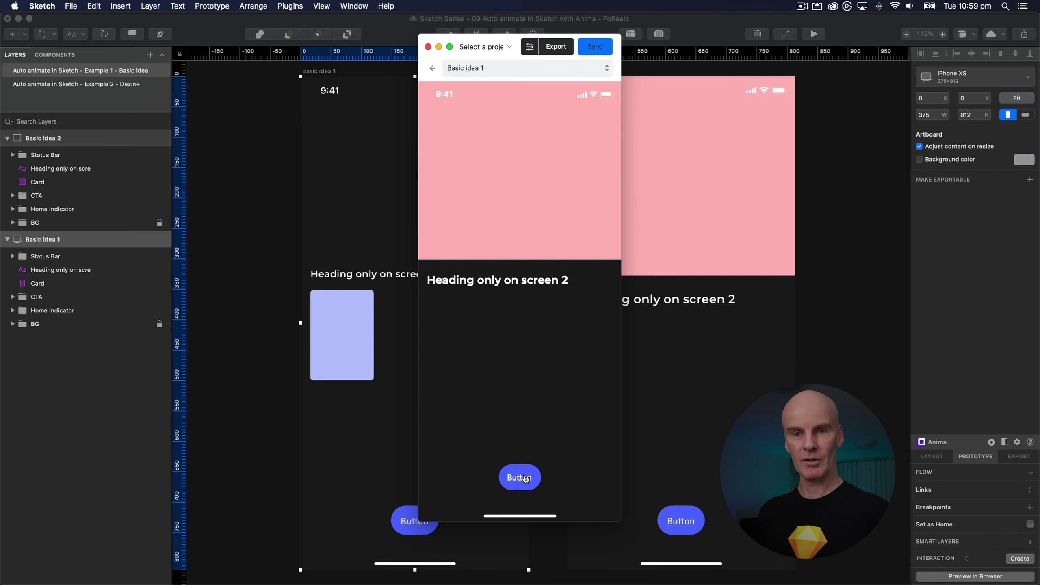
pyautogui.click(525, 478)
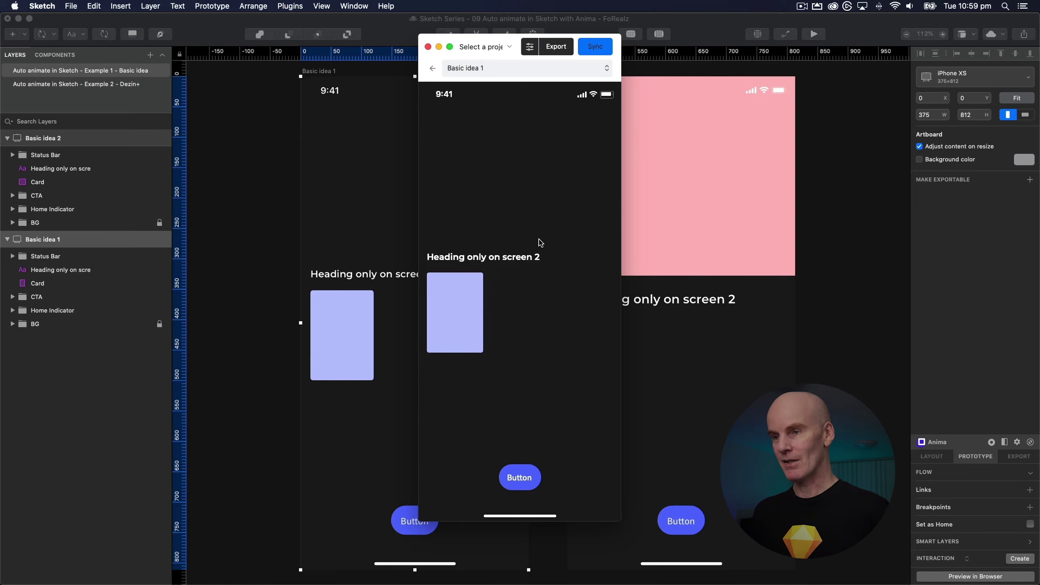
pyautogui.click(520, 477)
pyautogui.click(520, 477)
pyautogui.click(521, 478)
pyautogui.click(521, 478)
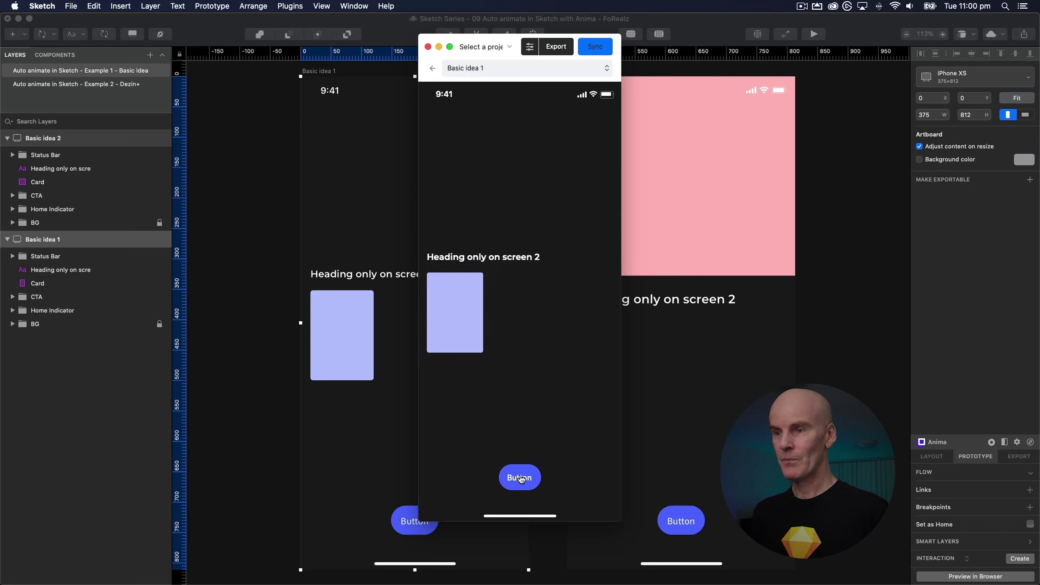
# Delete screen 2's heading and paste screen 1's heading just above screen 2's Button
pyautogui.click(427, 46)
pyautogui.click(640, 303)
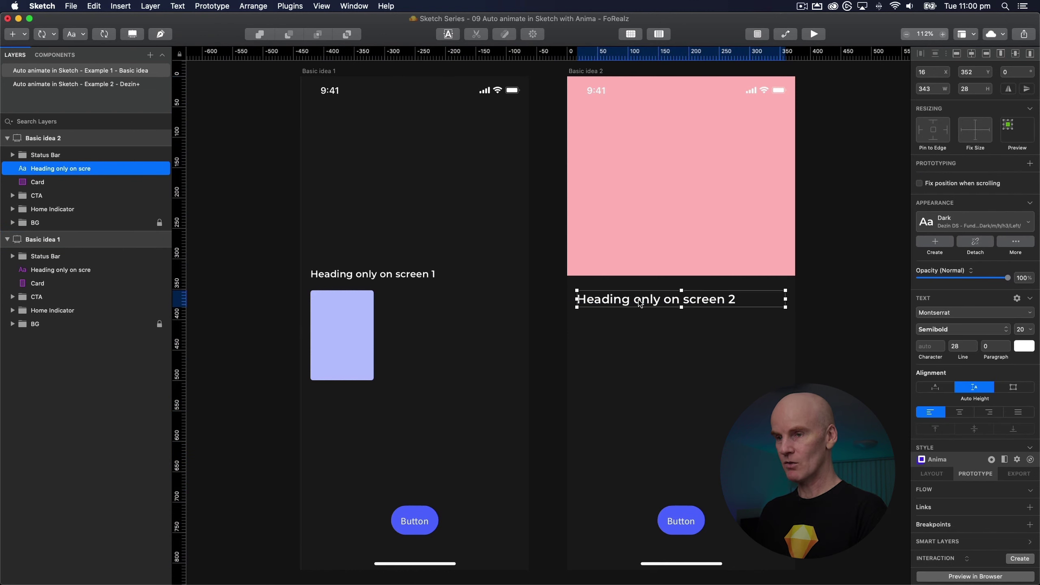
pyautogui.press('Delete')
pyautogui.click(401, 277)
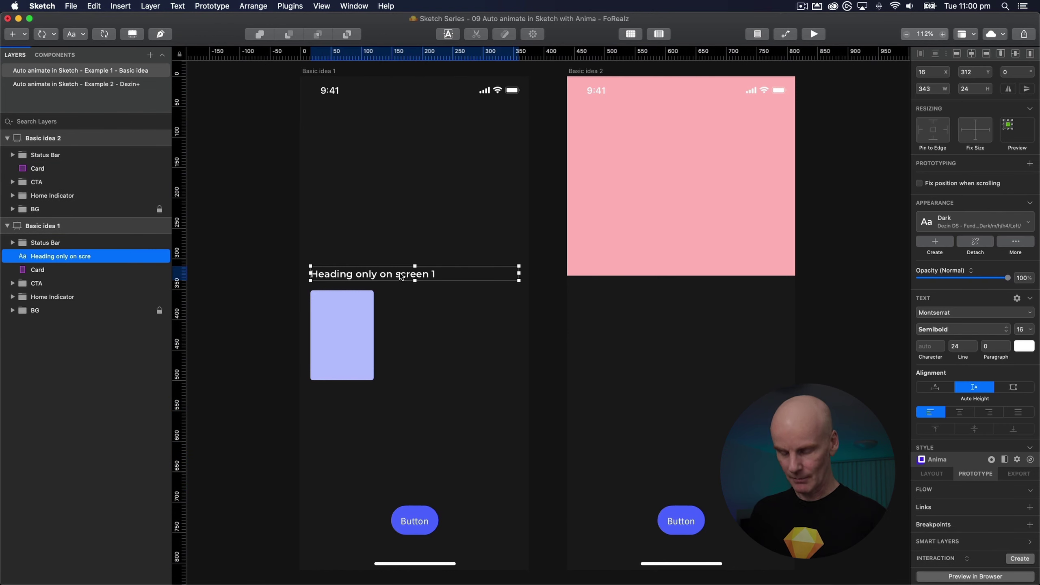
pyautogui.click(641, 273)
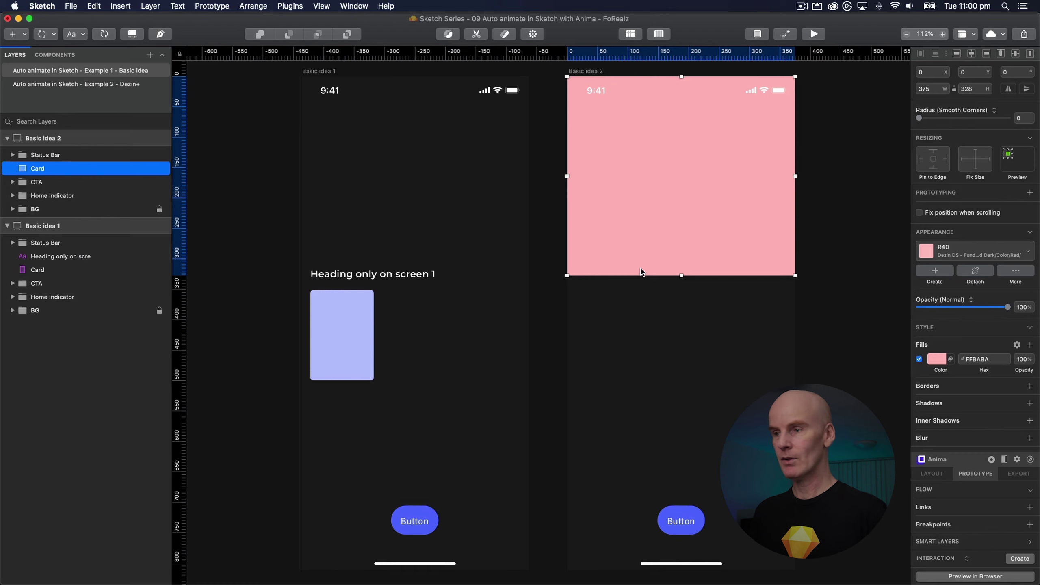
pyautogui.press('super+v')
pyautogui.moveTo(628, 282); pyautogui.dragTo(627, 481)
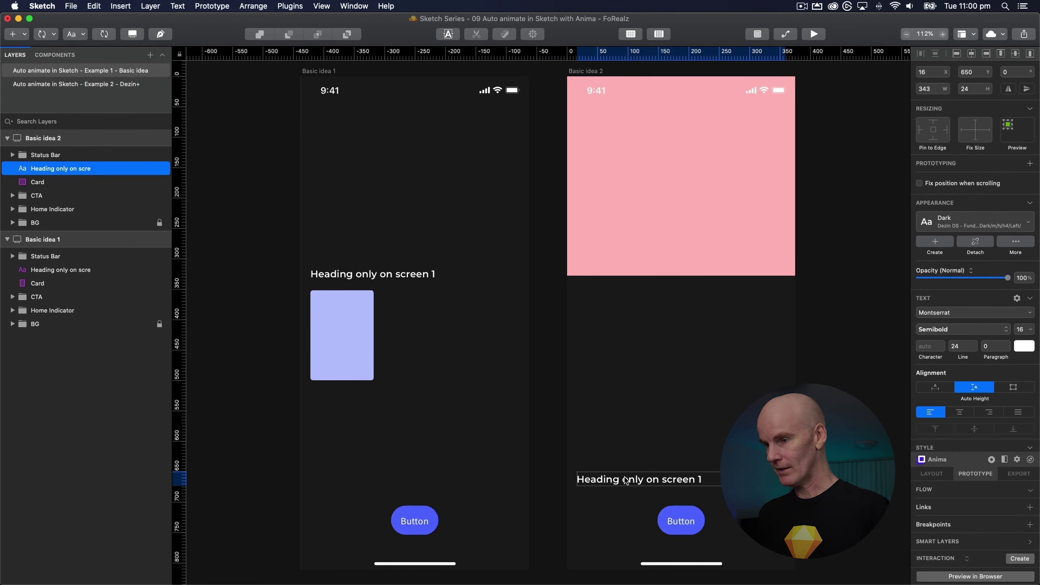
pyautogui.click(829, 353)
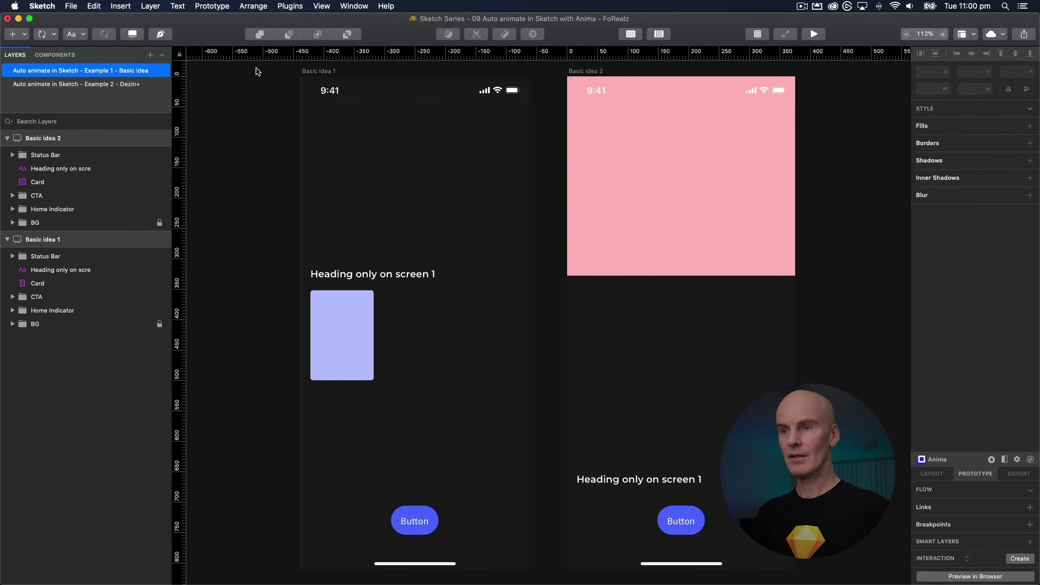
pyautogui.click(325, 70)
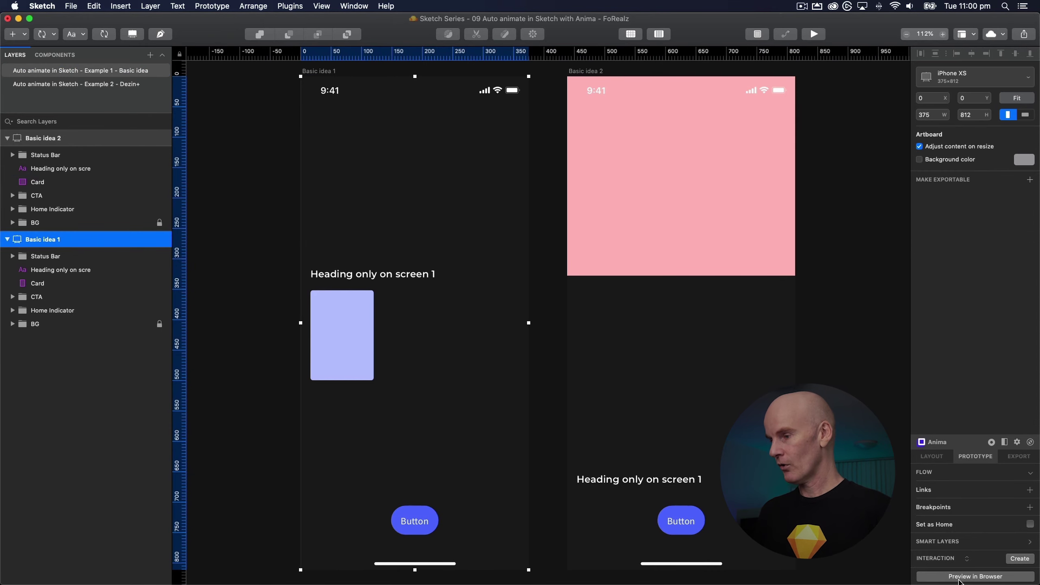
pyautogui.click(941, 577)
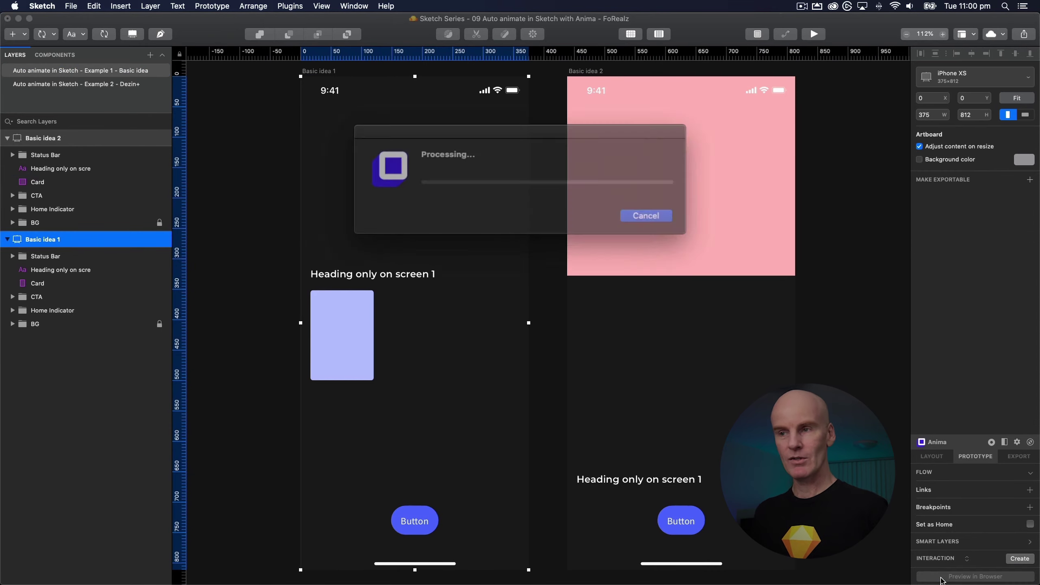
pyautogui.click(521, 478)
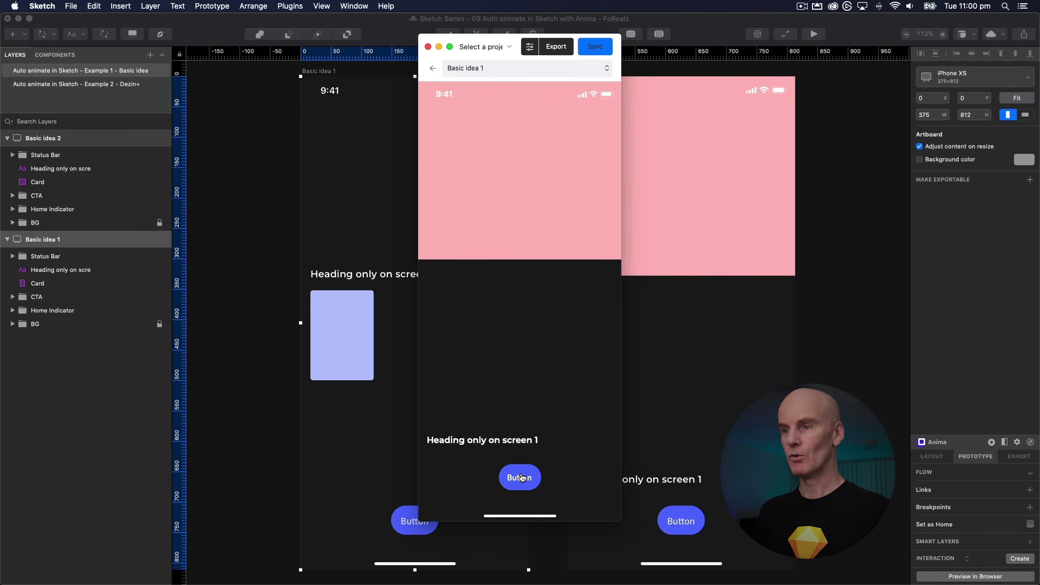
pyautogui.click(521, 478)
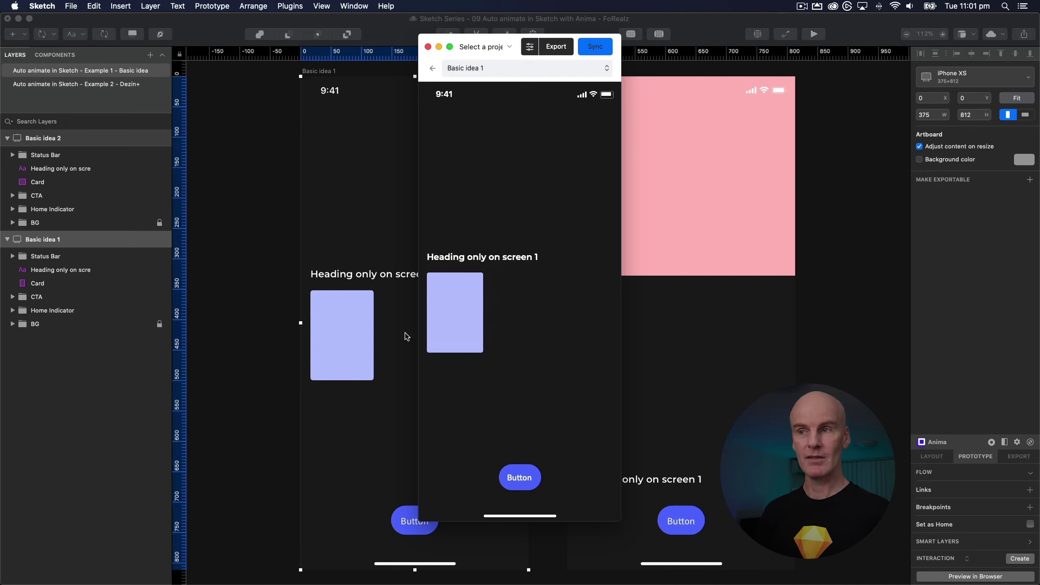
# Switch to the Dezin+ page and inspect the Home screen's status bar, nav bar and DARK banner
pyautogui.click(428, 46)
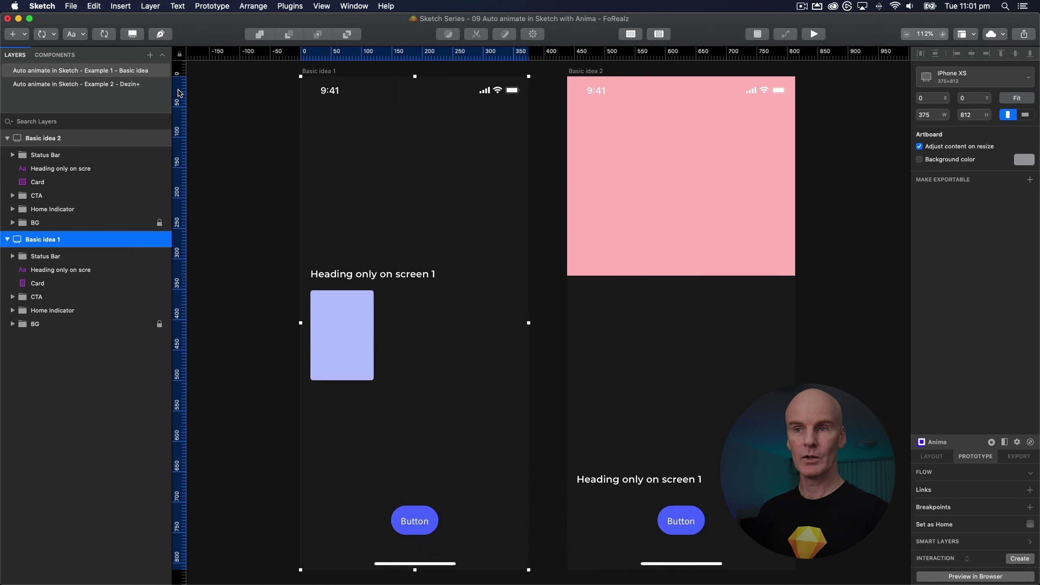
pyautogui.click(124, 85)
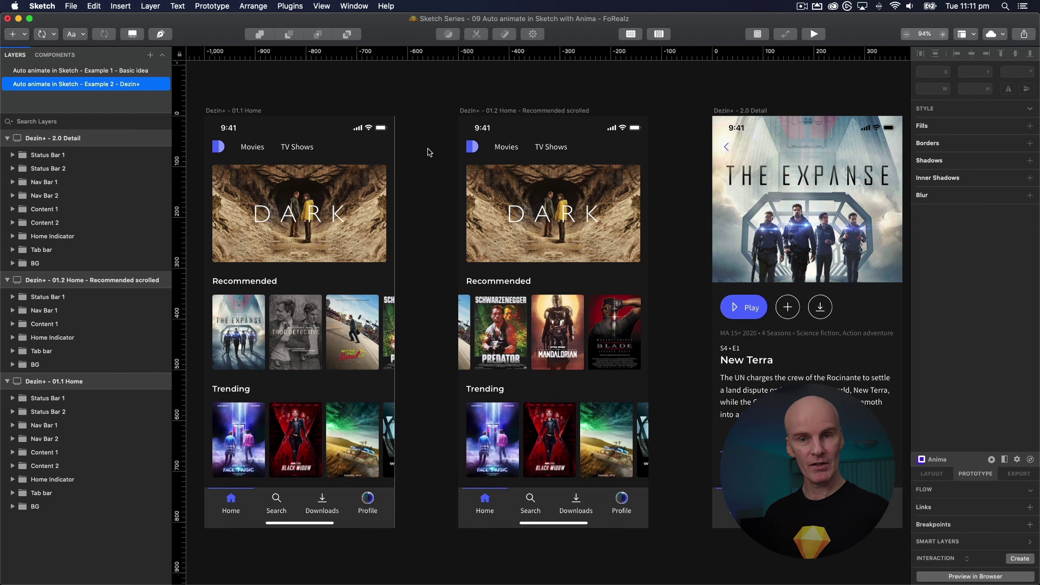
pyautogui.click(368, 130)
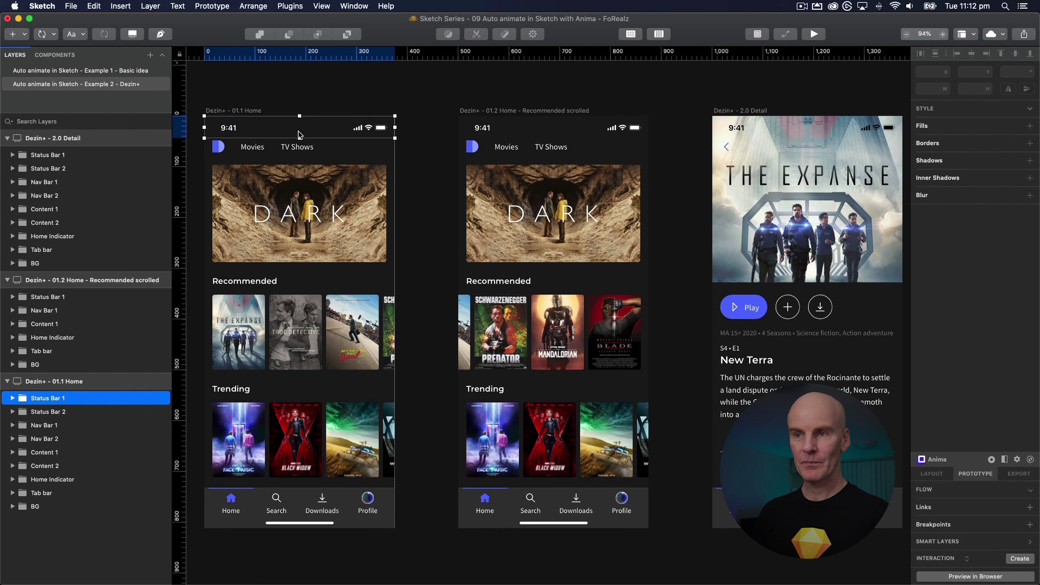
pyautogui.click(393, 154)
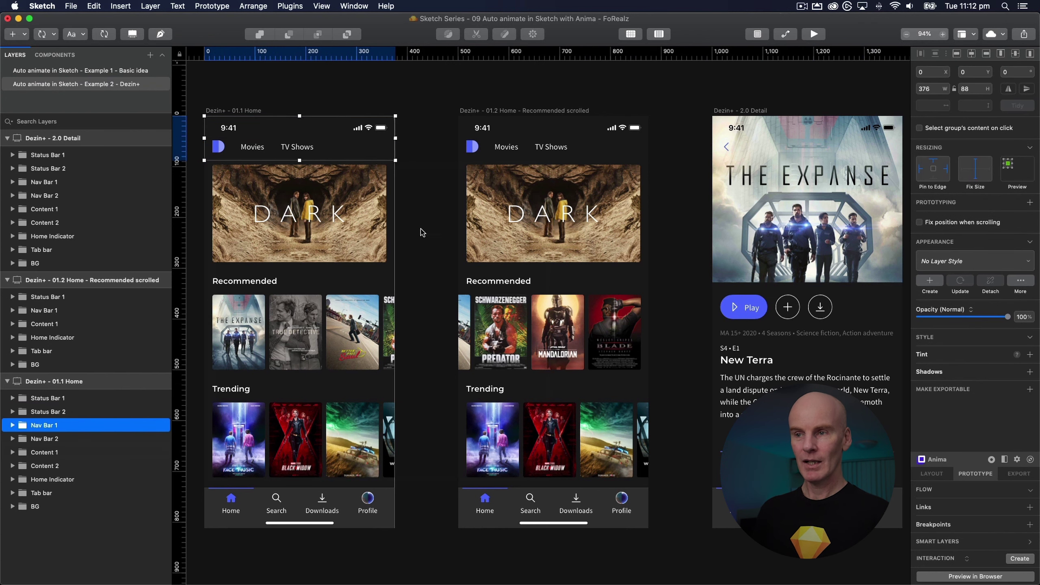
pyautogui.keyDown('super'); pyautogui.click(283, 213); pyautogui.keyUp('super')
pyautogui.keyDown('super'); pyautogui.click(276, 195); pyautogui.keyUp('super')
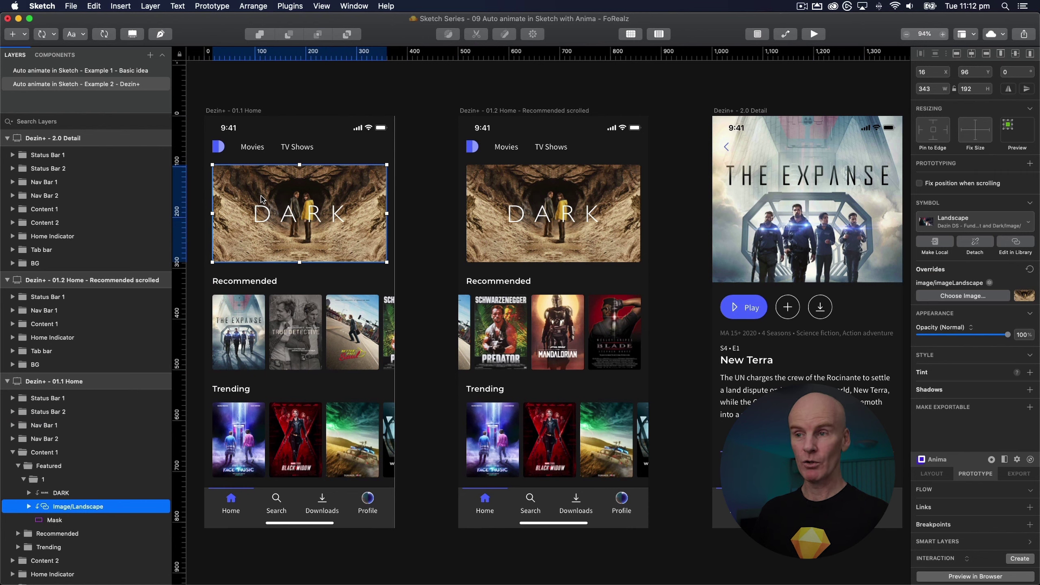
pyautogui.click(425, 237)
# Inspect the Recommended and Trending cards and the tab bar, then select the 2.0 Detail artboard
pyautogui.keyDown('super'); pyautogui.click(253, 327); pyautogui.keyUp('super')
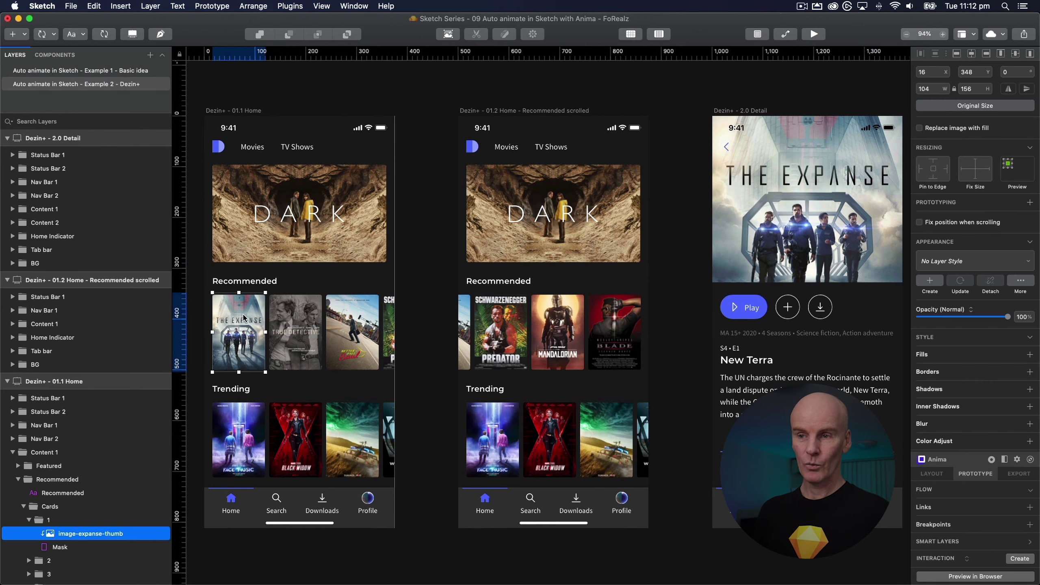
pyautogui.keyDown('super'); pyautogui.click(292, 333); pyautogui.keyUp('super')
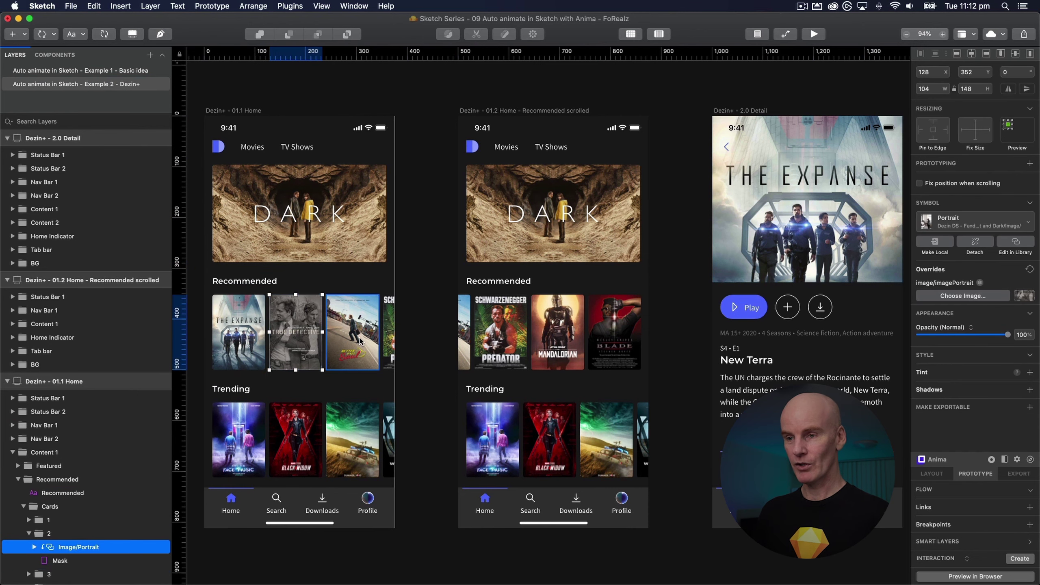
pyautogui.keyDown('super'); pyautogui.click(360, 340); pyautogui.keyUp('super')
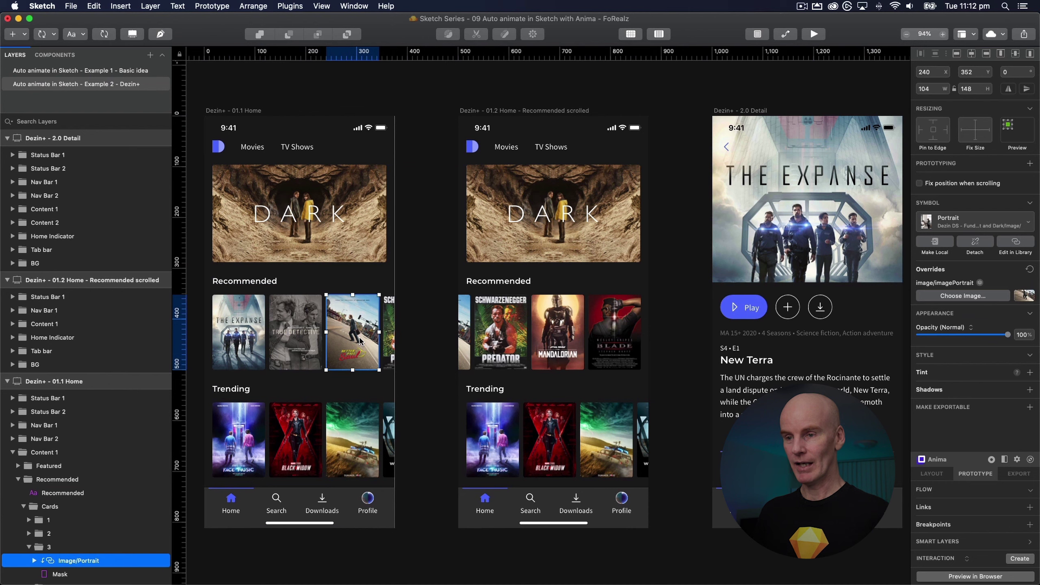
pyautogui.keyDown('super'); pyautogui.click(242, 391); pyautogui.keyUp('super')
pyautogui.keyDown('super'); pyautogui.click(257, 443); pyautogui.keyUp('super')
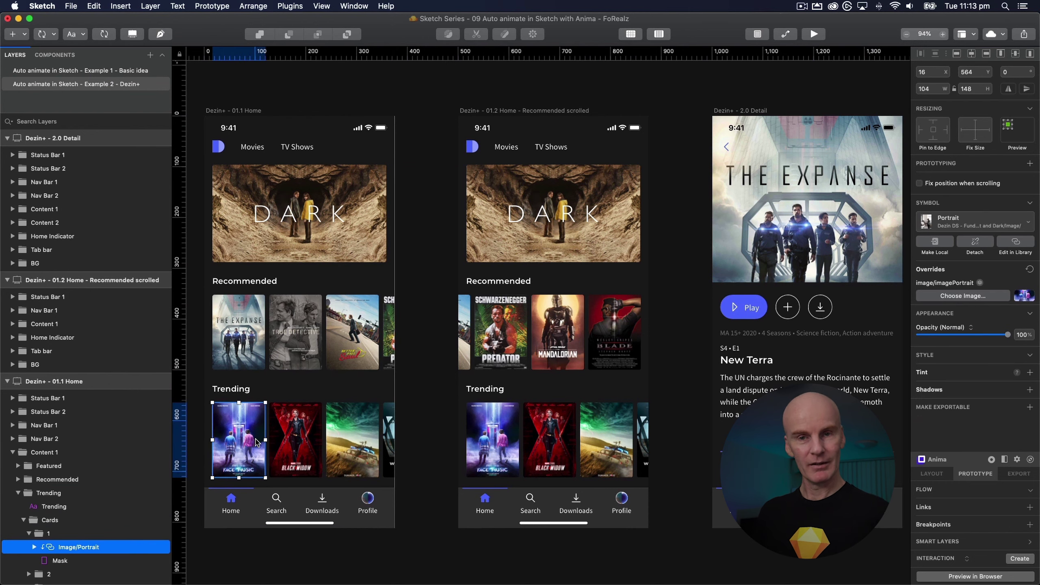
pyautogui.keyDown('super'); pyautogui.click(301, 435); pyautogui.keyUp('super')
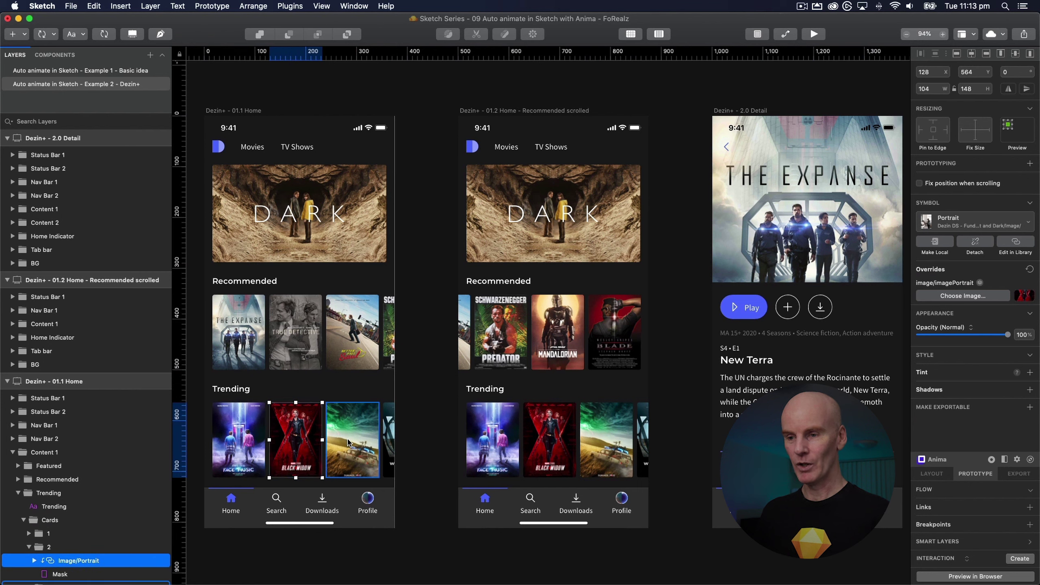
pyautogui.keyDown('super'); pyautogui.click(358, 423); pyautogui.keyUp('super')
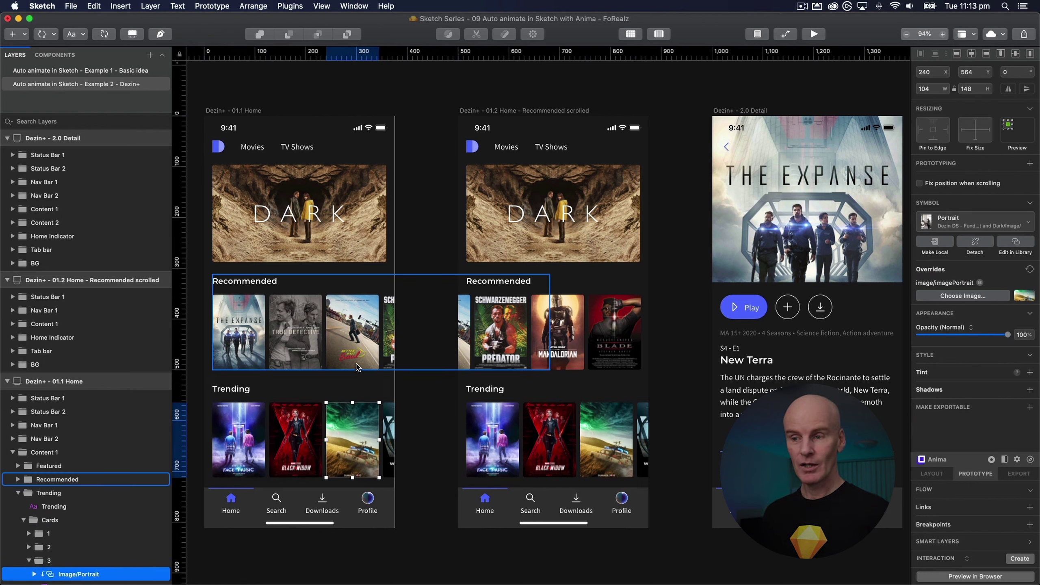
pyautogui.click(420, 396)
pyautogui.click(387, 499)
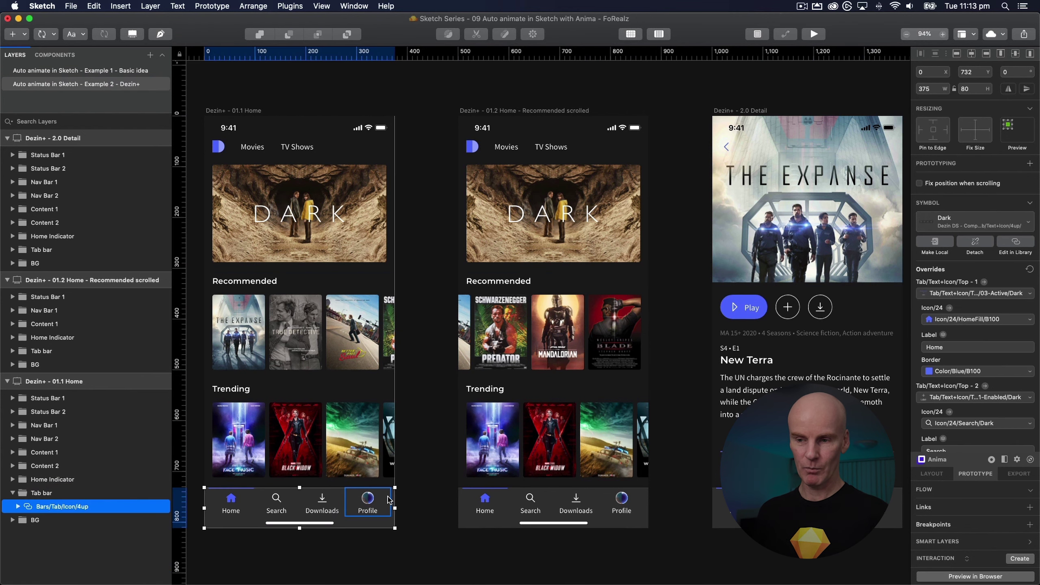
pyautogui.click(437, 306)
pyautogui.click(747, 106)
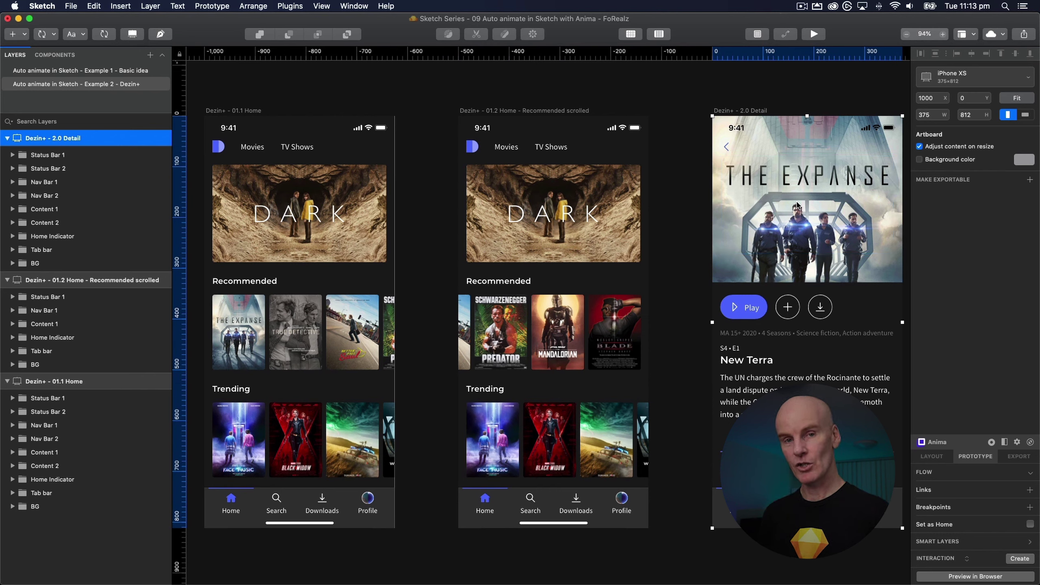
pyautogui.click(57, 381)
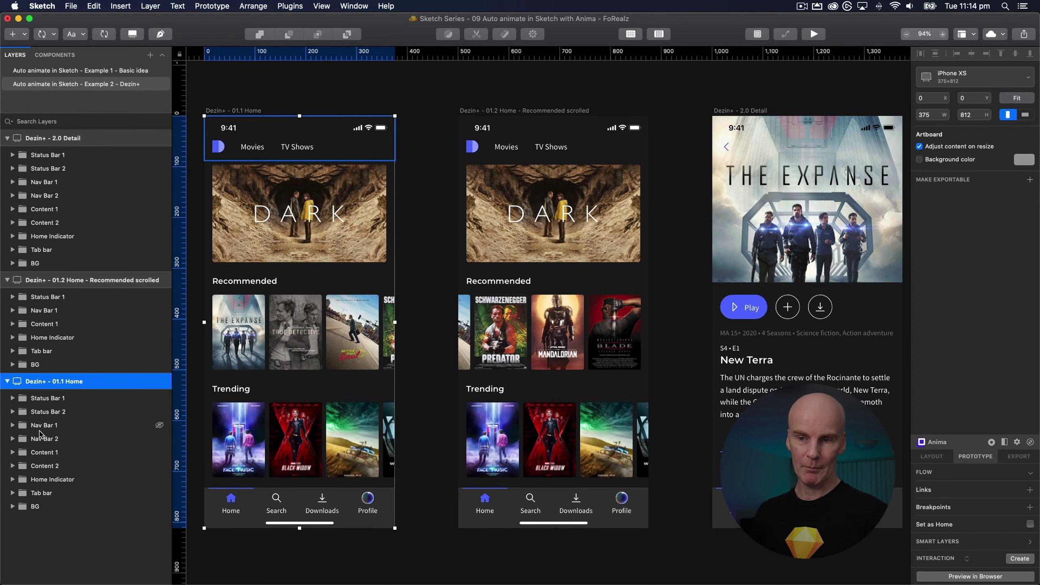
pyautogui.click(55, 402)
pyautogui.click(53, 411)
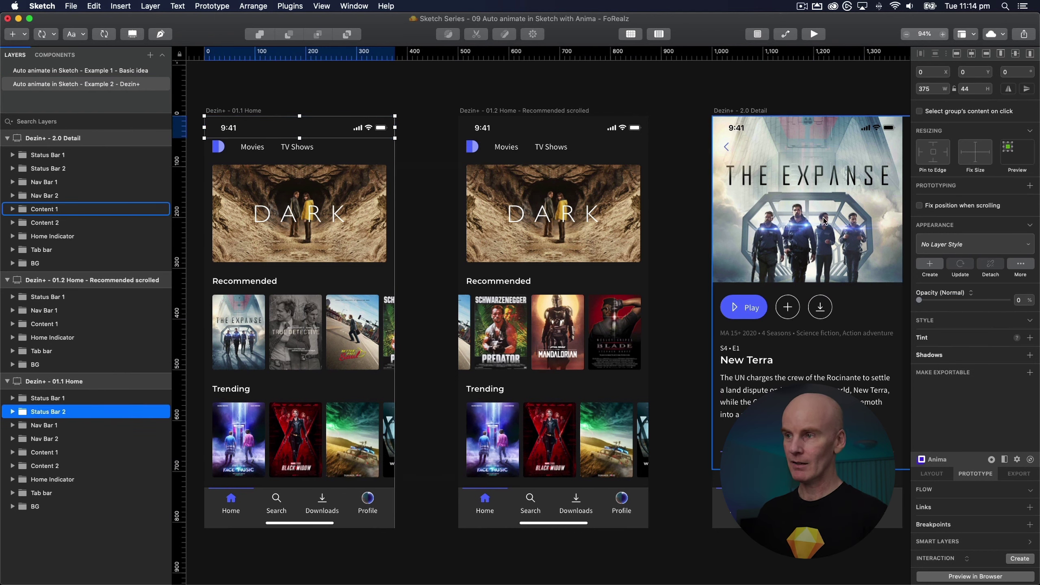
pyautogui.doubleClick(230, 130)
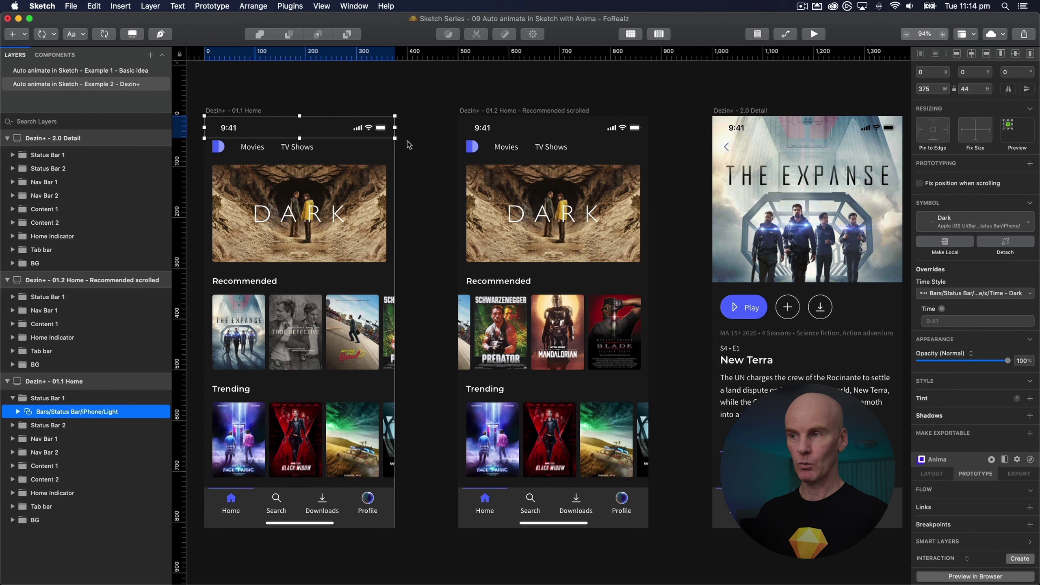
pyautogui.click(770, 127)
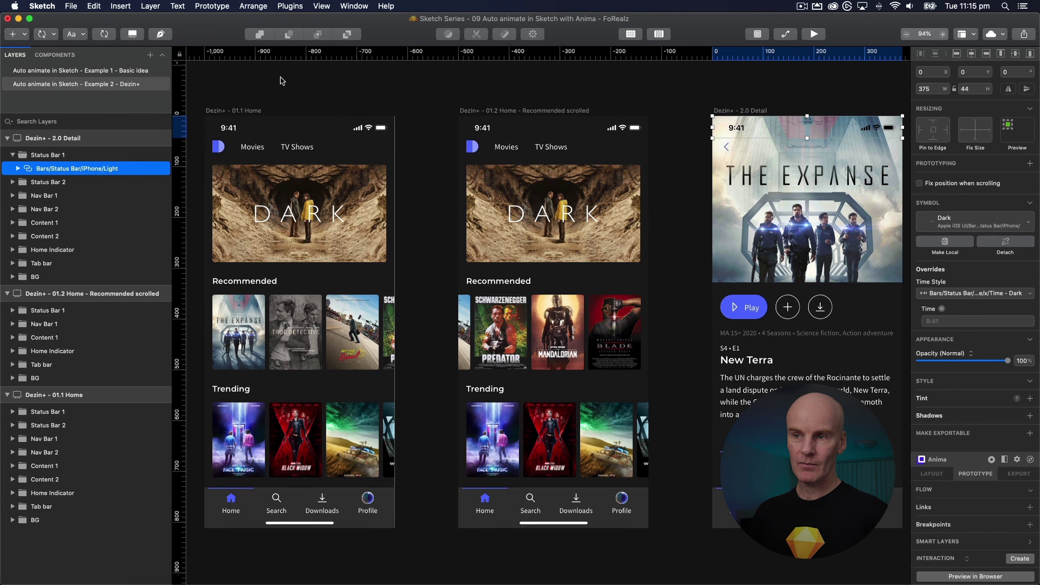
pyautogui.click(287, 151)
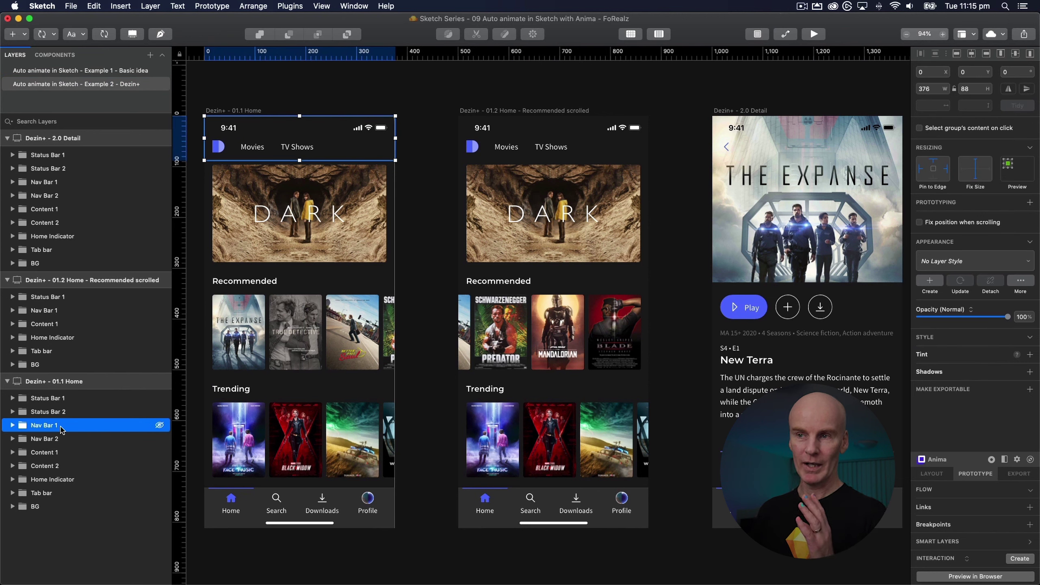
pyautogui.click(763, 139)
pyautogui.click(42, 425)
pyautogui.click(12, 452)
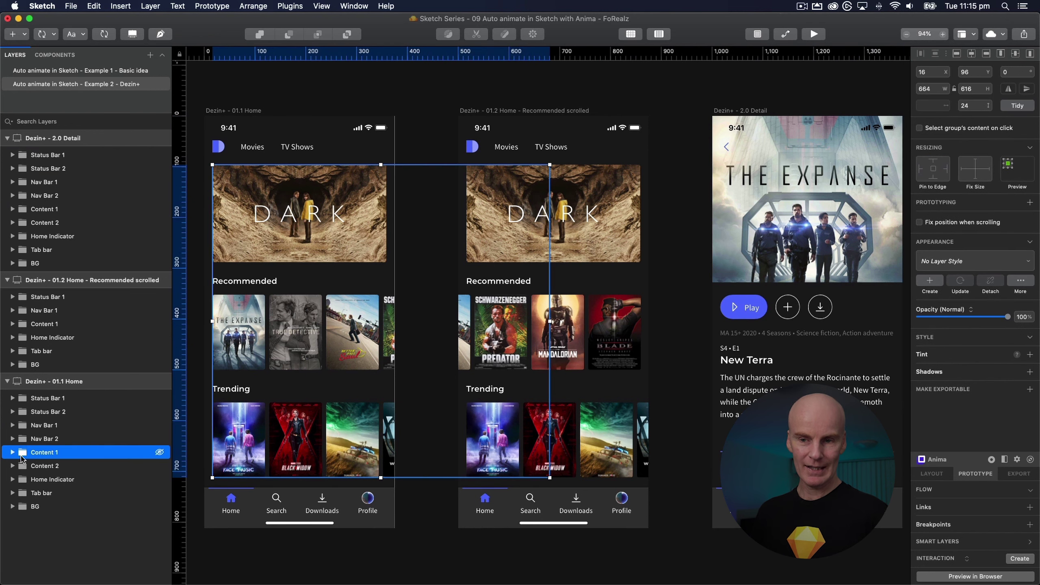
pyautogui.click(12, 452)
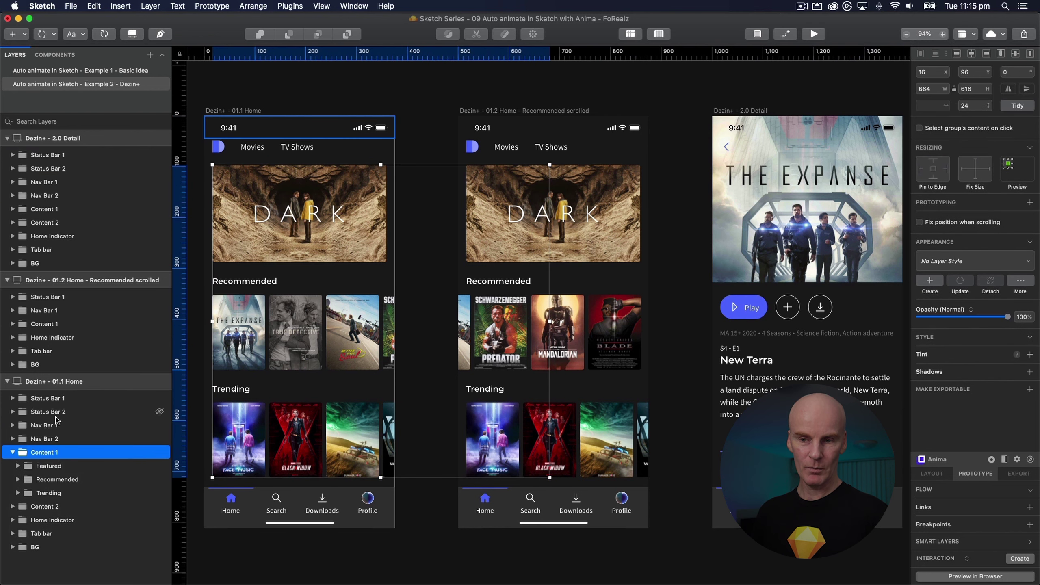
pyautogui.click(48, 466)
pyautogui.click(49, 480)
pyautogui.click(48, 493)
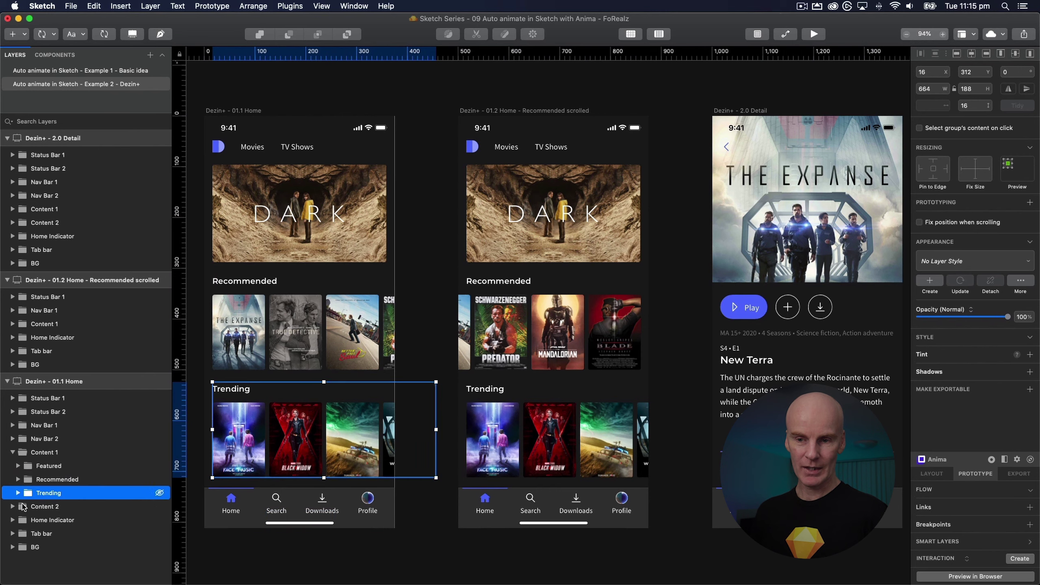
pyautogui.click(12, 506)
pyautogui.scroll(-2, 39, 464)
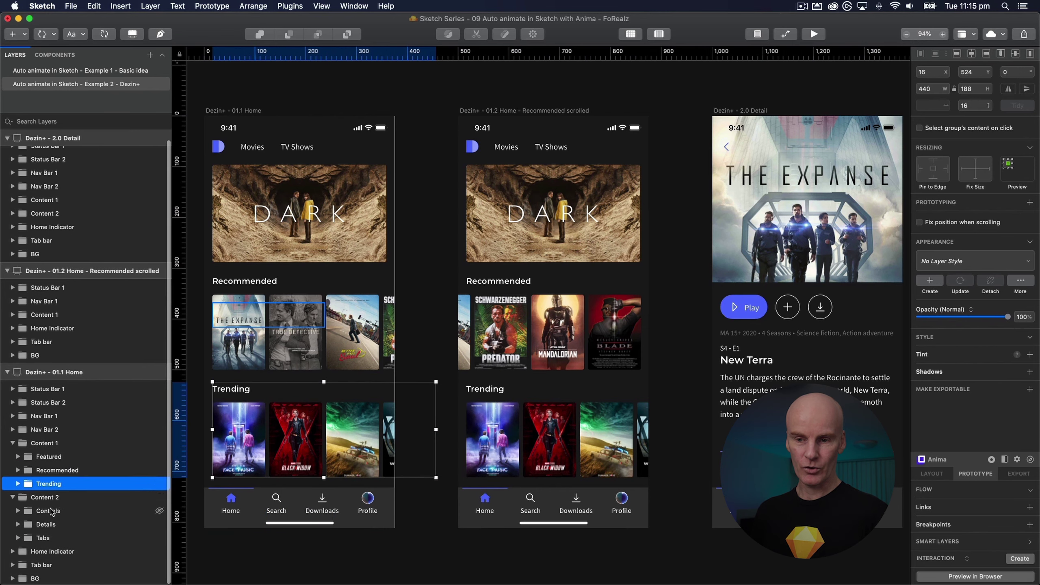
pyautogui.click(48, 510)
pyautogui.click(46, 524)
pyautogui.click(45, 538)
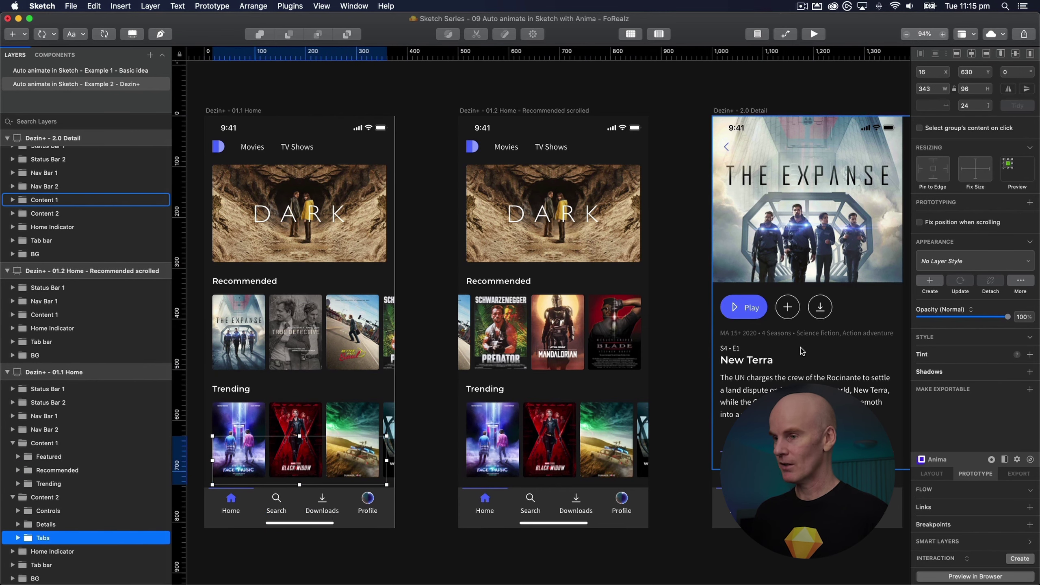
pyautogui.click(759, 320)
pyautogui.click(759, 322)
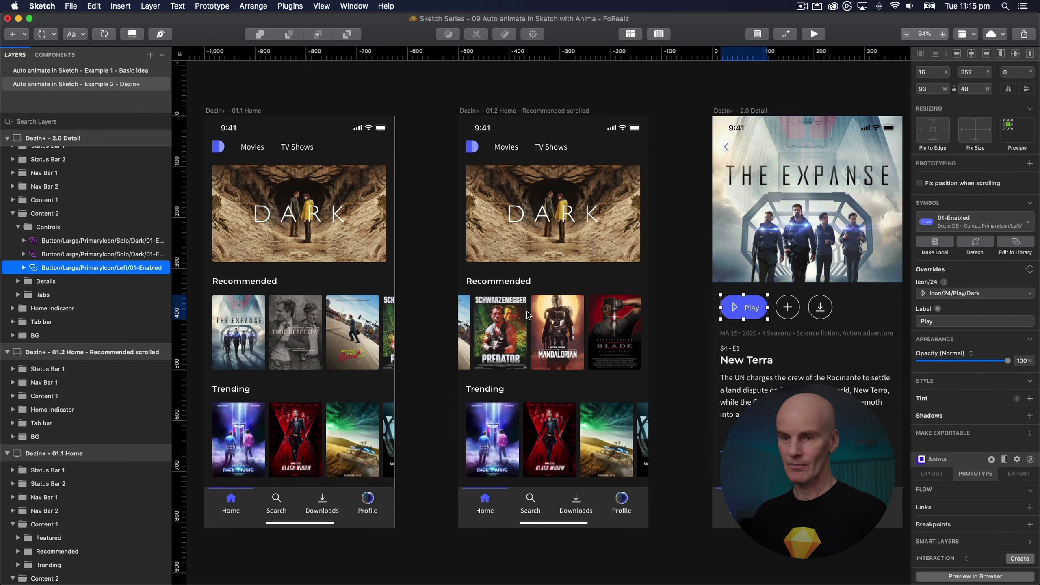
pyautogui.click(48, 228)
pyautogui.click(58, 240)
pyautogui.click(54, 254)
pyautogui.press('Escape')
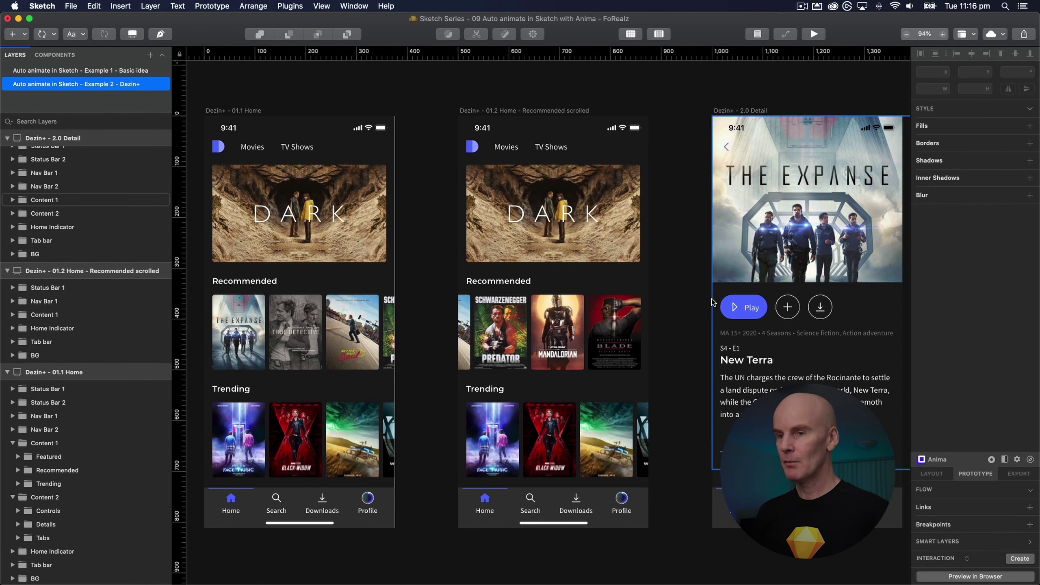
pyautogui.keyDown('super'); pyautogui.click(238, 326); pyautogui.keyUp('super')
pyautogui.scroll(-5, 101, 465)
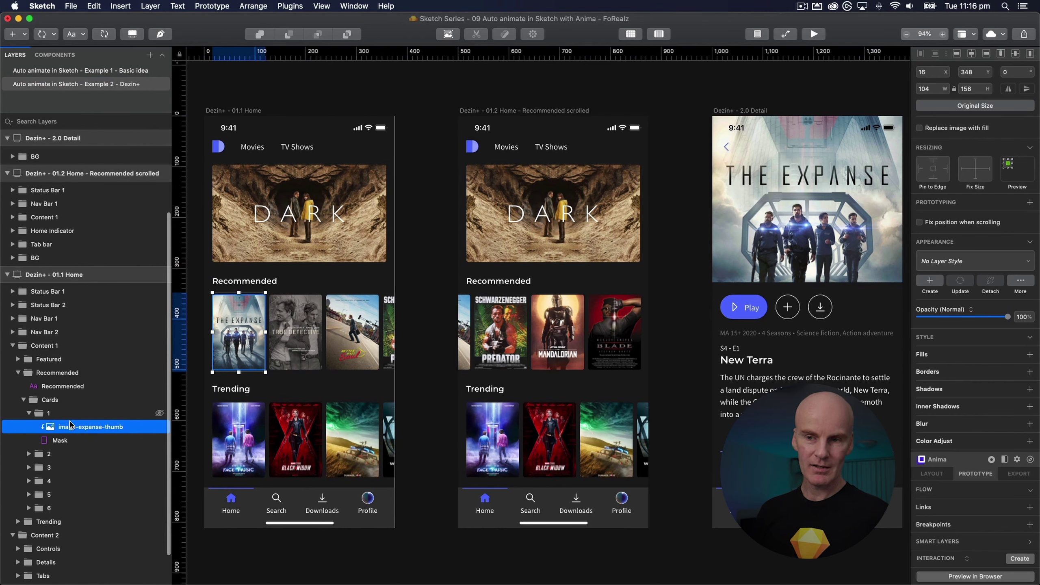
pyautogui.click(35, 413)
pyautogui.click(29, 413)
pyautogui.click(29, 413)
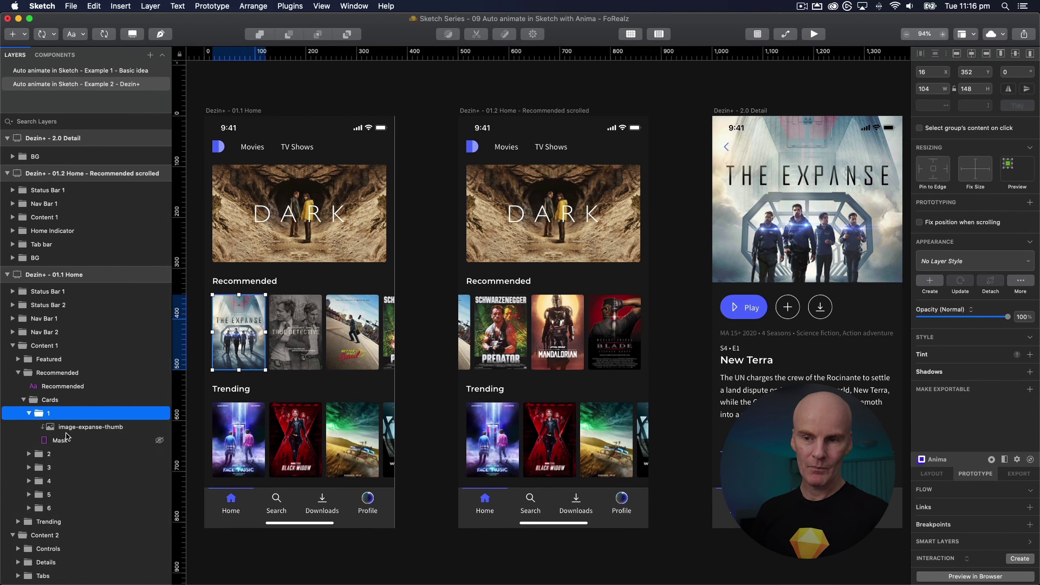
pyautogui.click(65, 427)
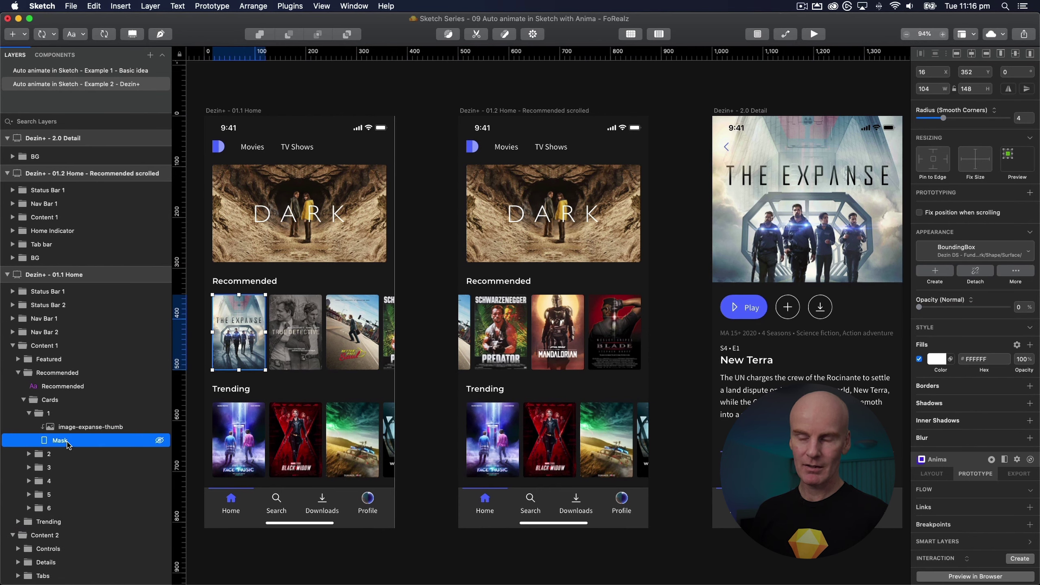
pyautogui.click(737, 260)
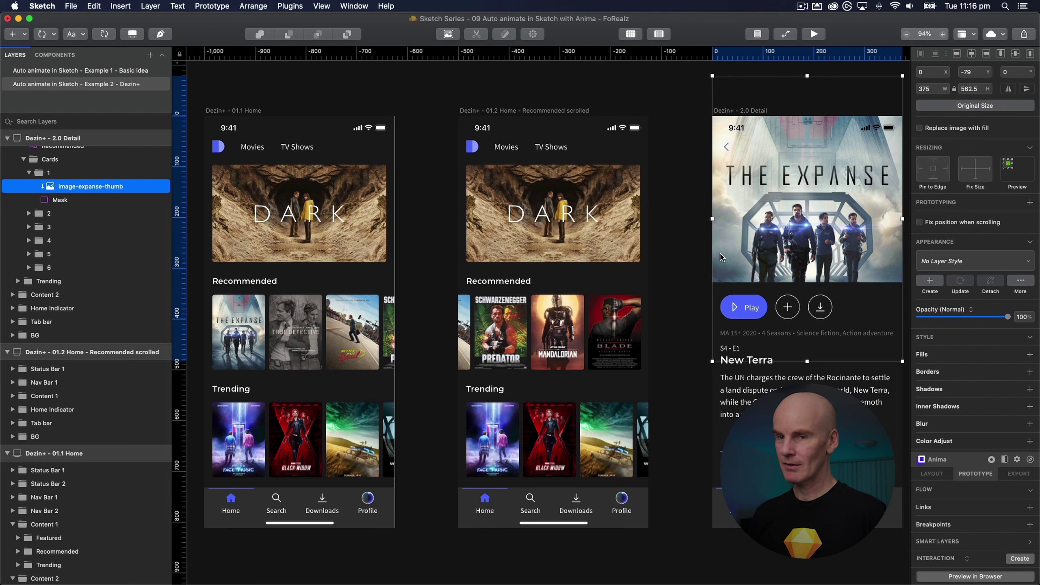
pyautogui.click(77, 289)
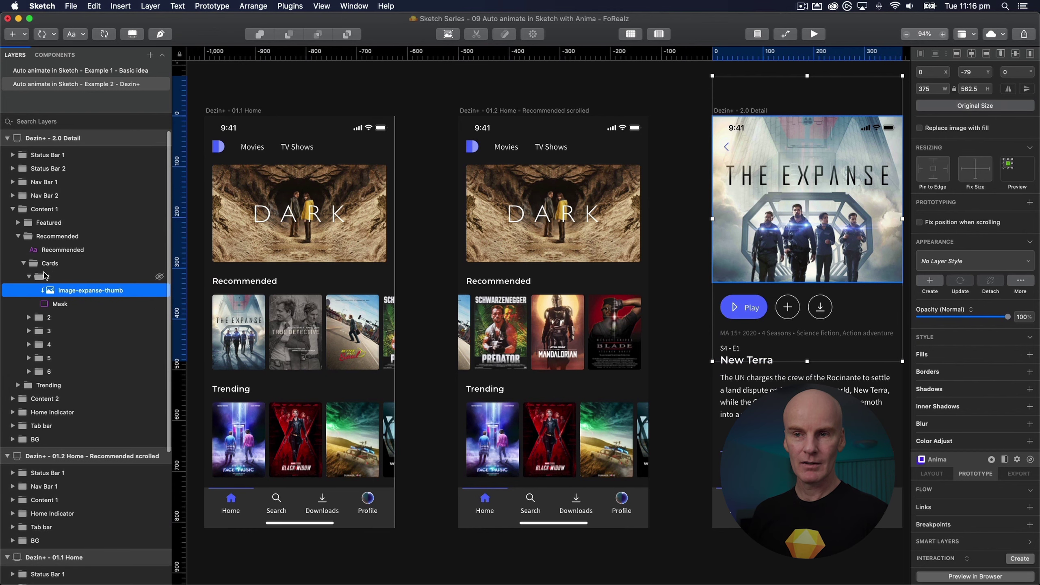
pyautogui.click(45, 264)
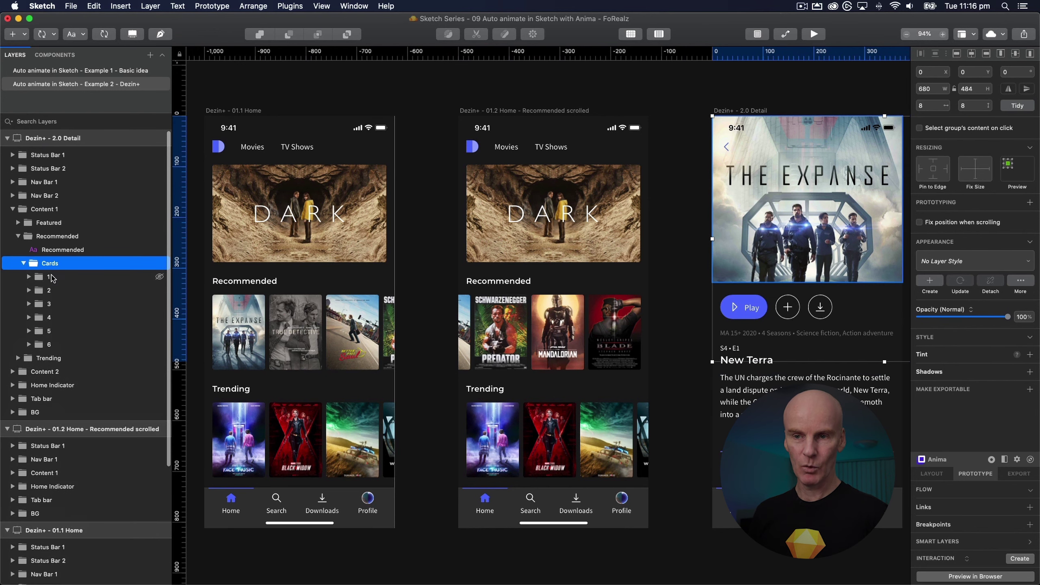
pyautogui.click(42, 279)
pyautogui.click(29, 277)
pyautogui.click(70, 290)
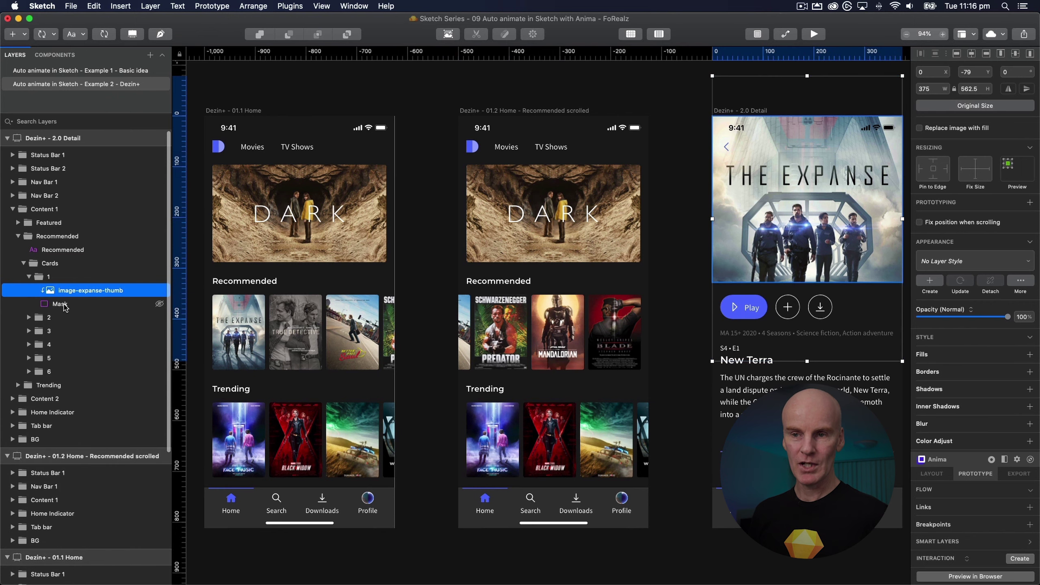
pyautogui.click(64, 304)
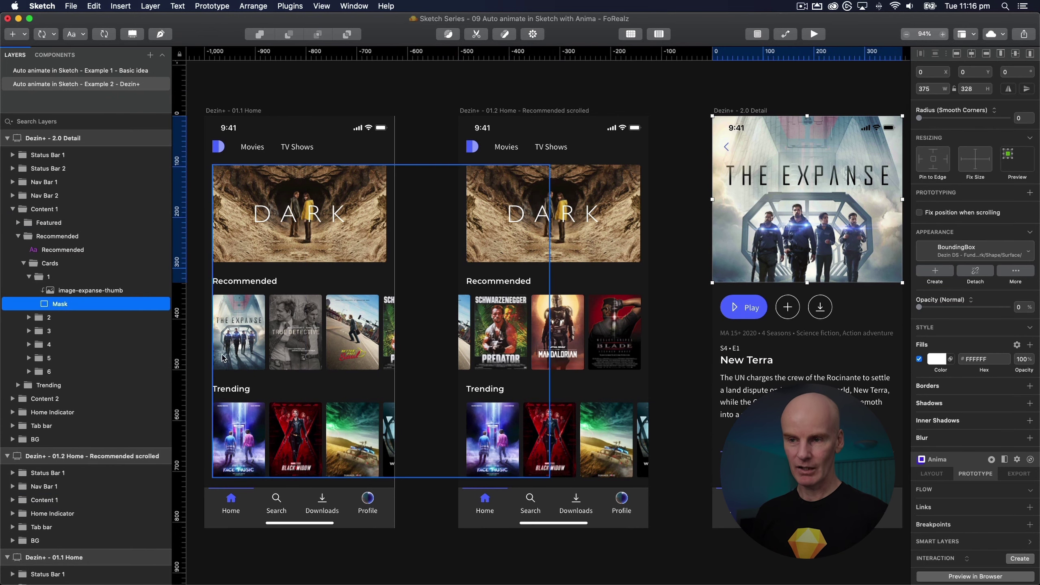
pyautogui.click(239, 332)
pyautogui.click(748, 199)
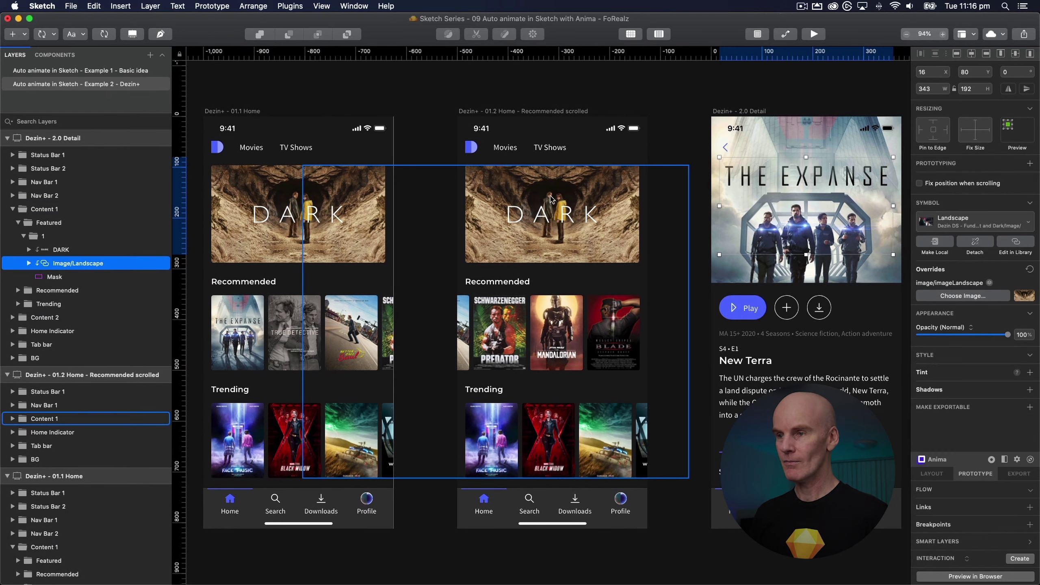
pyautogui.click(418, 117)
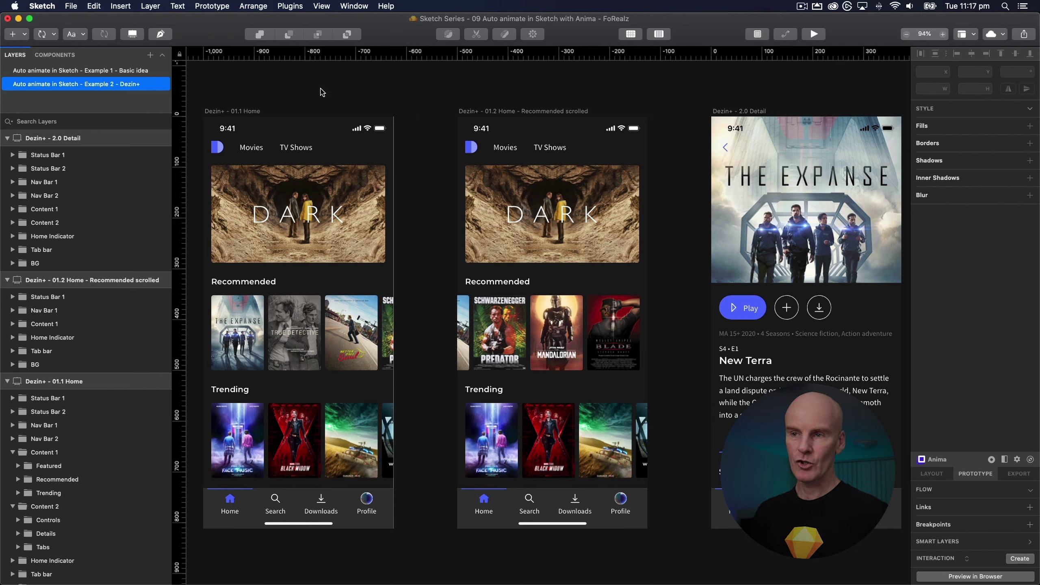
# Link 01.1 Home's Cards group to 01.2 Home - Recommended scrolled with a 0.5 s Auto-Animate
pyautogui.click(252, 110)
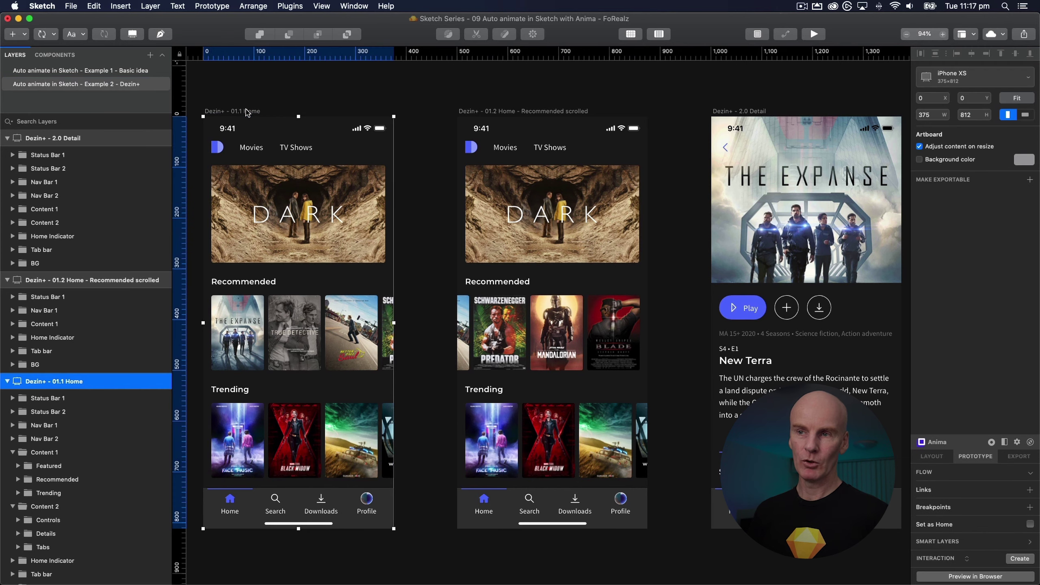
pyautogui.click(422, 217)
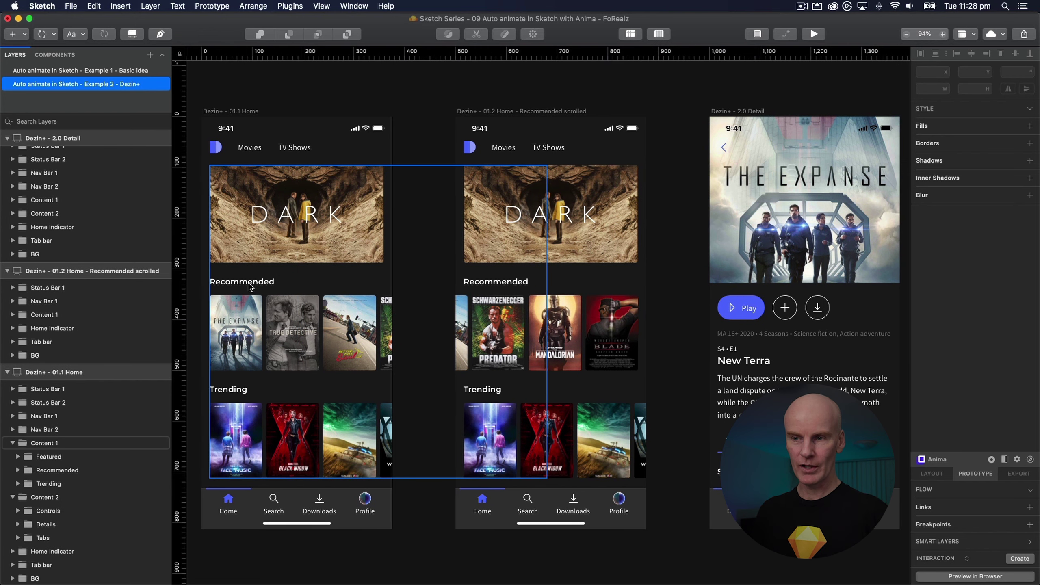
pyautogui.click(249, 286)
pyautogui.click(56, 497)
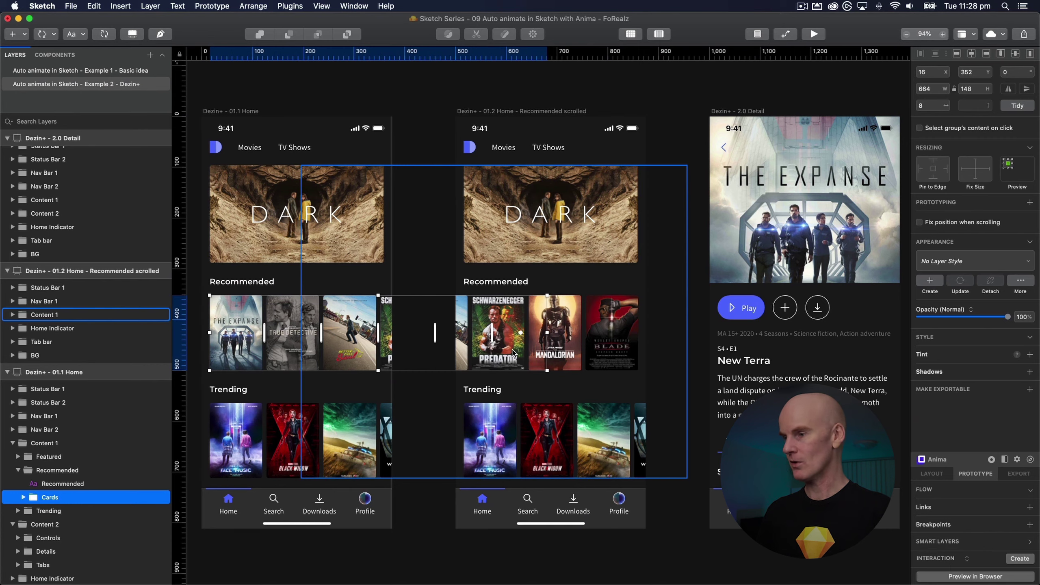
pyautogui.click(1030, 507)
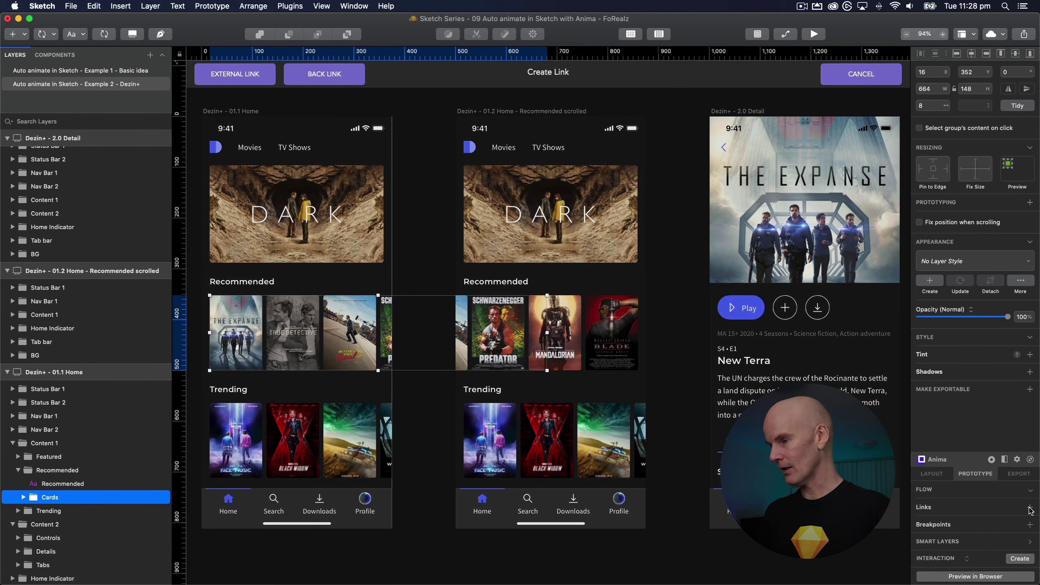
pyautogui.click(555, 486)
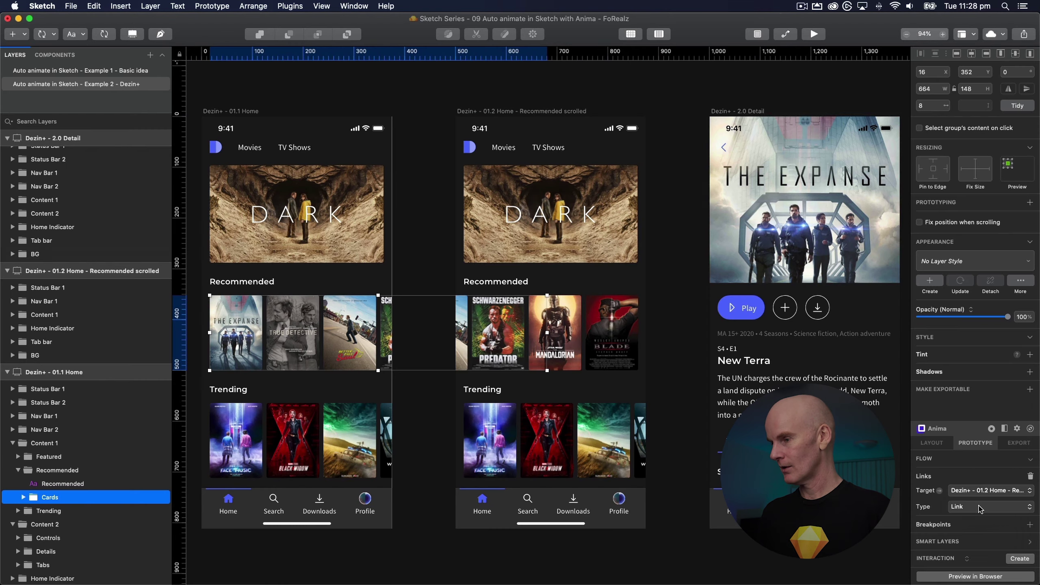
pyautogui.click(975, 510)
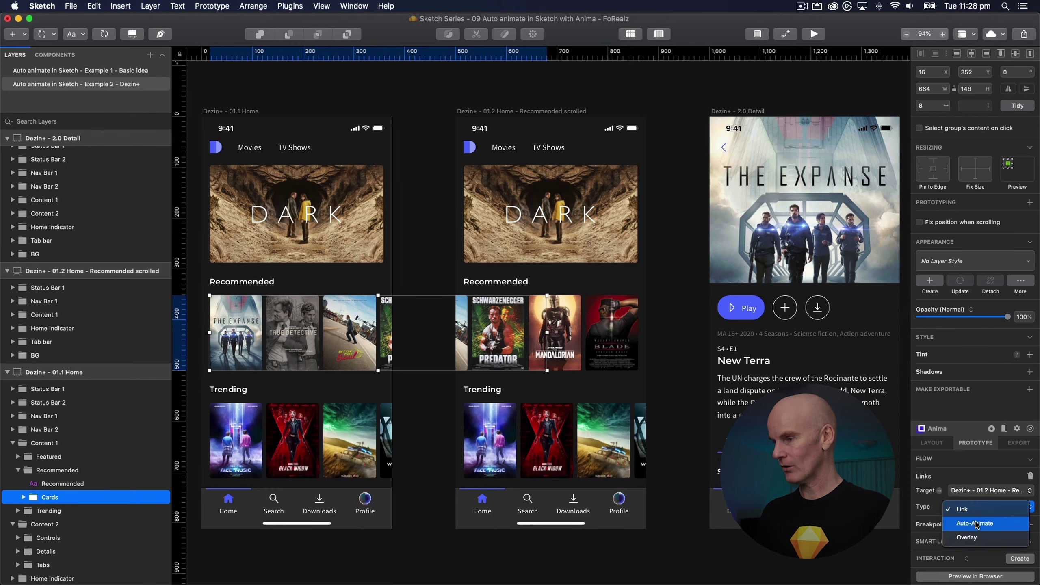
pyautogui.click(982, 518)
pyautogui.click(1023, 498)
pyautogui.press('Return')
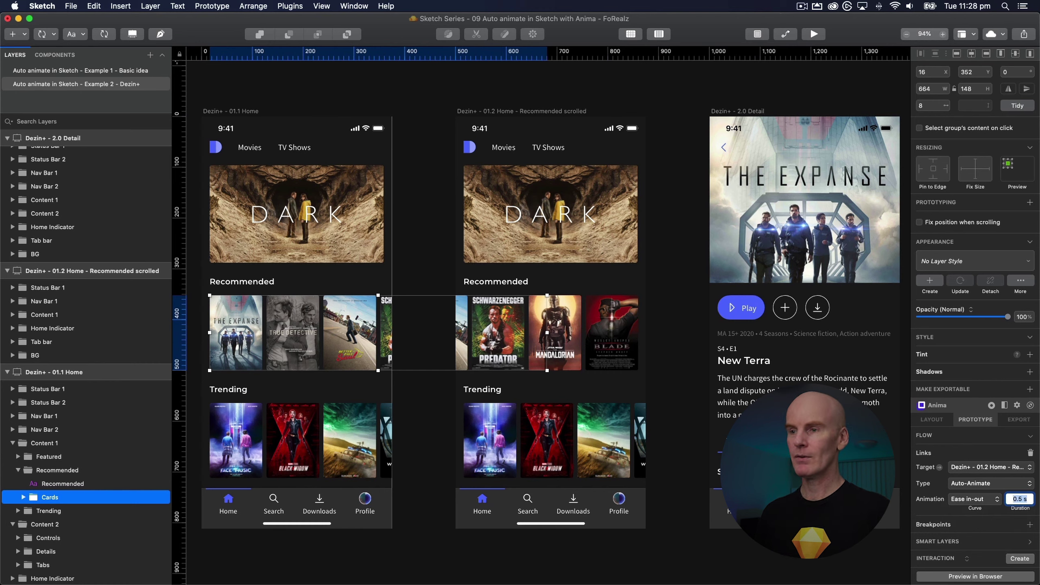
pyautogui.click(680, 424)
# Link 01.2 Home's Cards group back to 01.1 Home with a 0.5 s Ease in-out Auto-Animate
pyautogui.keyDown('super'); pyautogui.click(570, 341); pyautogui.keyUp('super')
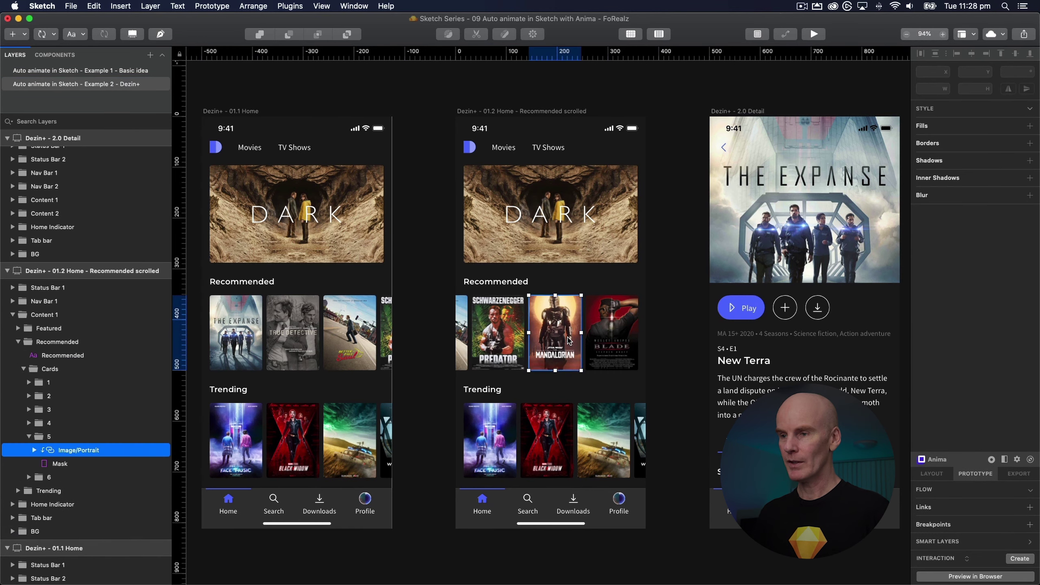
pyautogui.keyDown('super'); pyautogui.click(496, 282); pyautogui.keyUp('super')
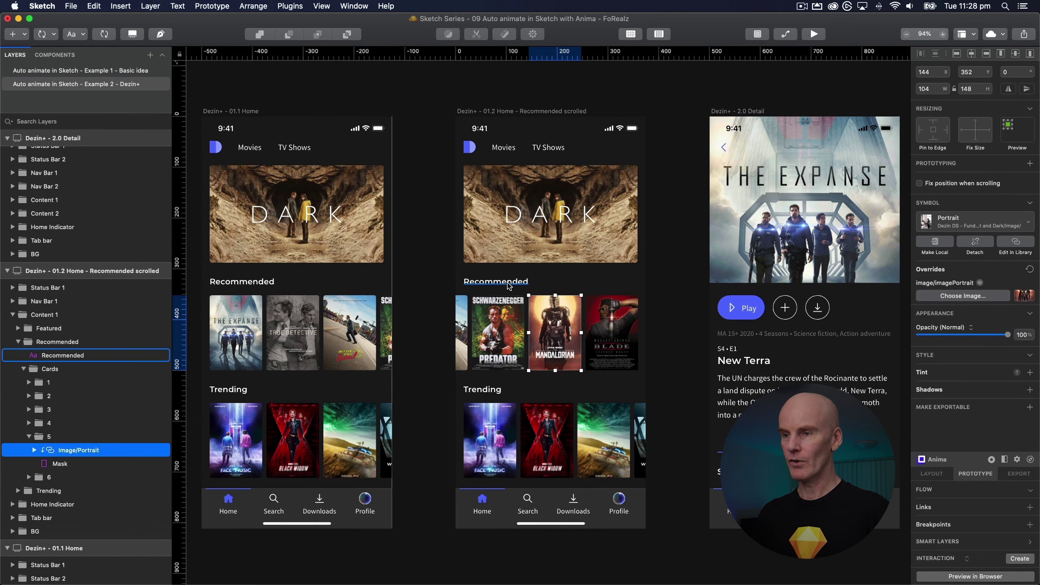
pyautogui.click(55, 370)
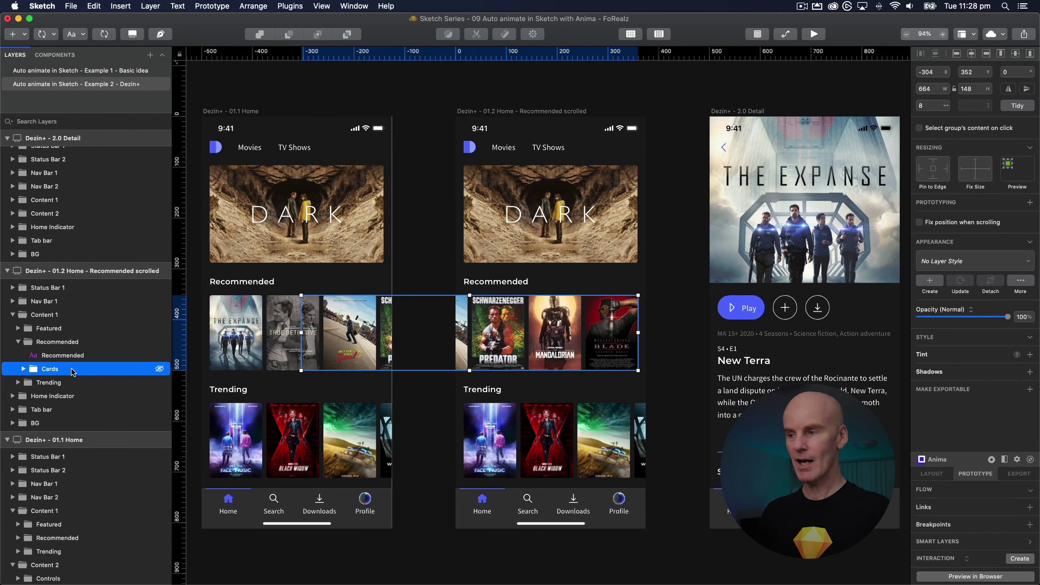
pyautogui.click(1030, 507)
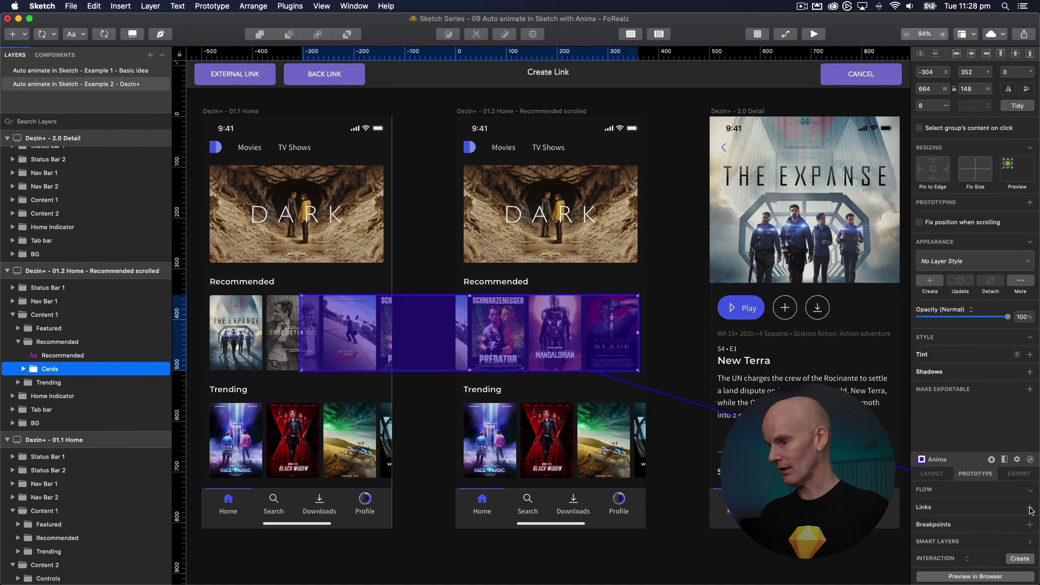
pyautogui.click(365, 395)
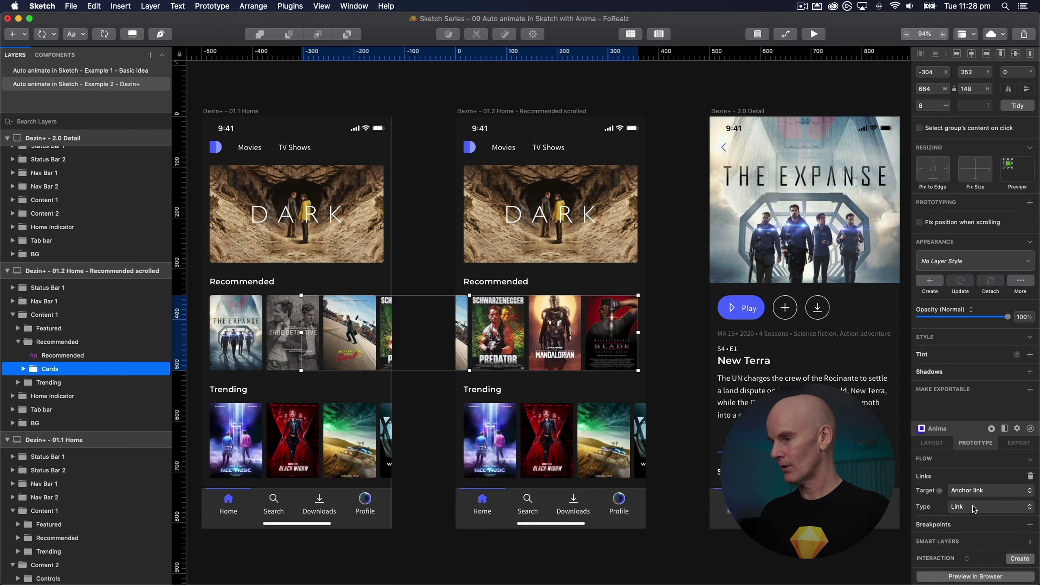
pyautogui.click(974, 508)
pyautogui.click(979, 491)
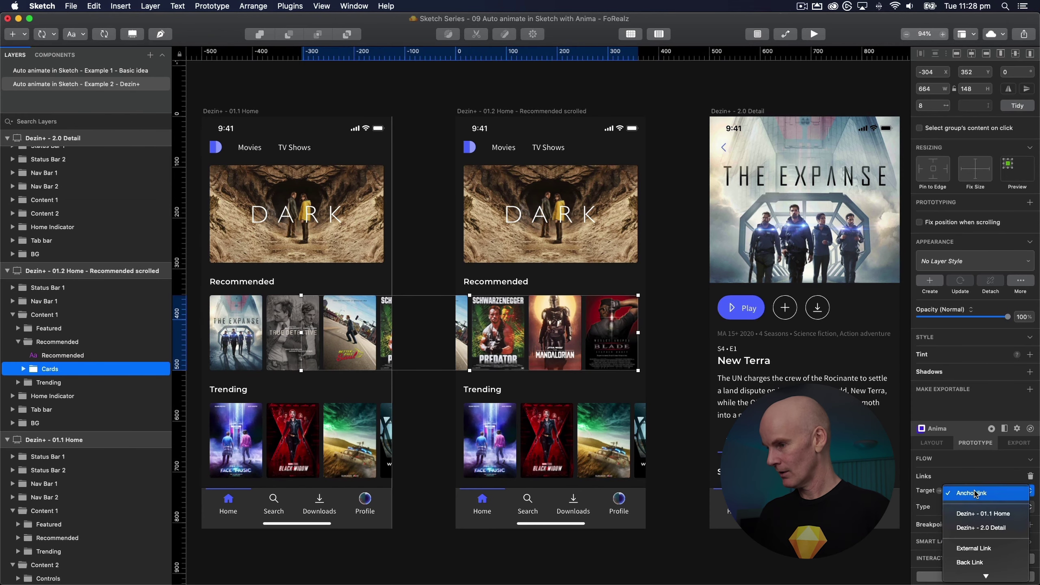
pyautogui.click(980, 515)
pyautogui.click(978, 508)
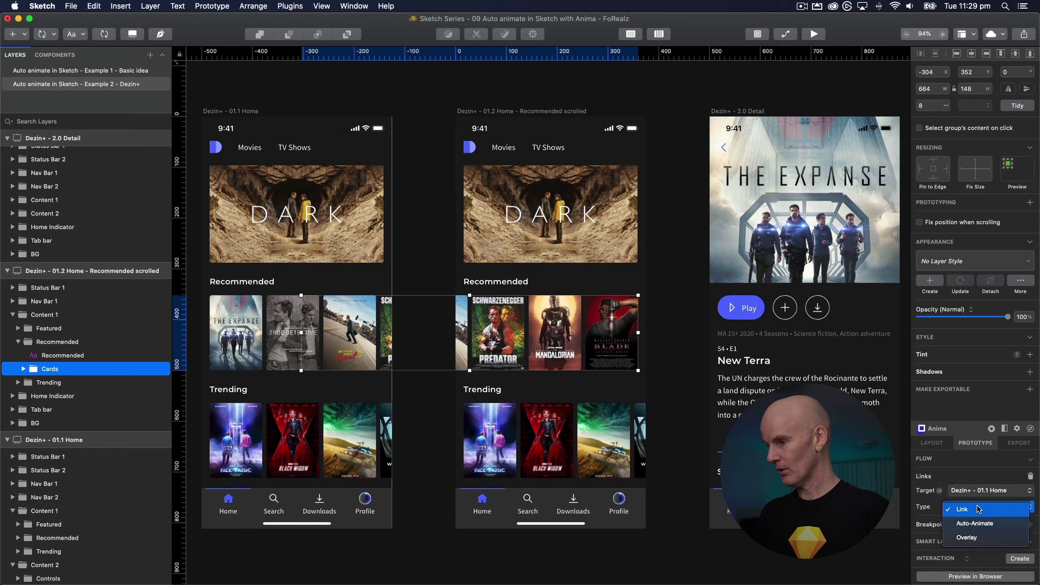
pyautogui.click(979, 526)
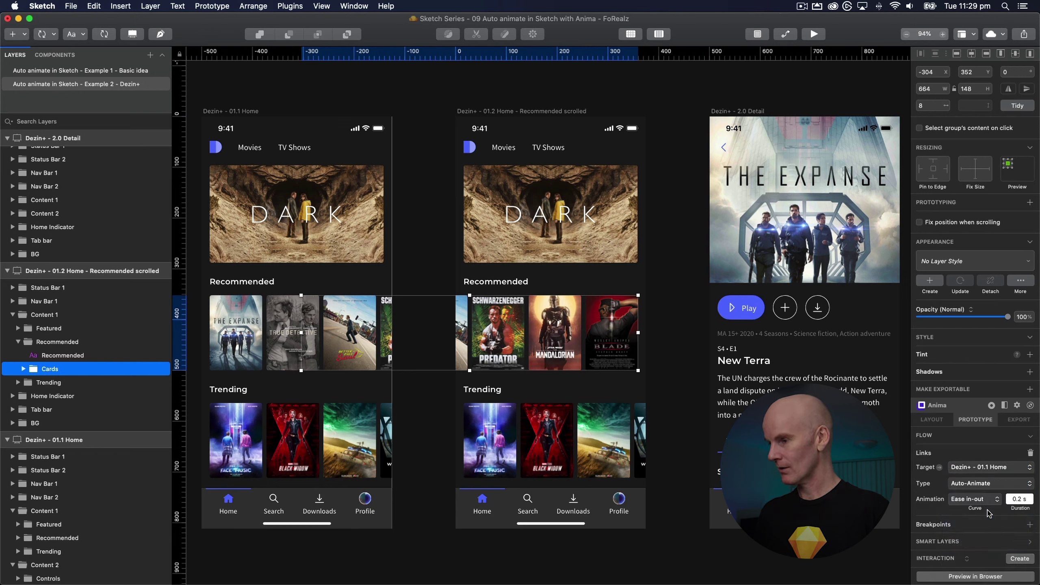
pyautogui.click(1020, 499)
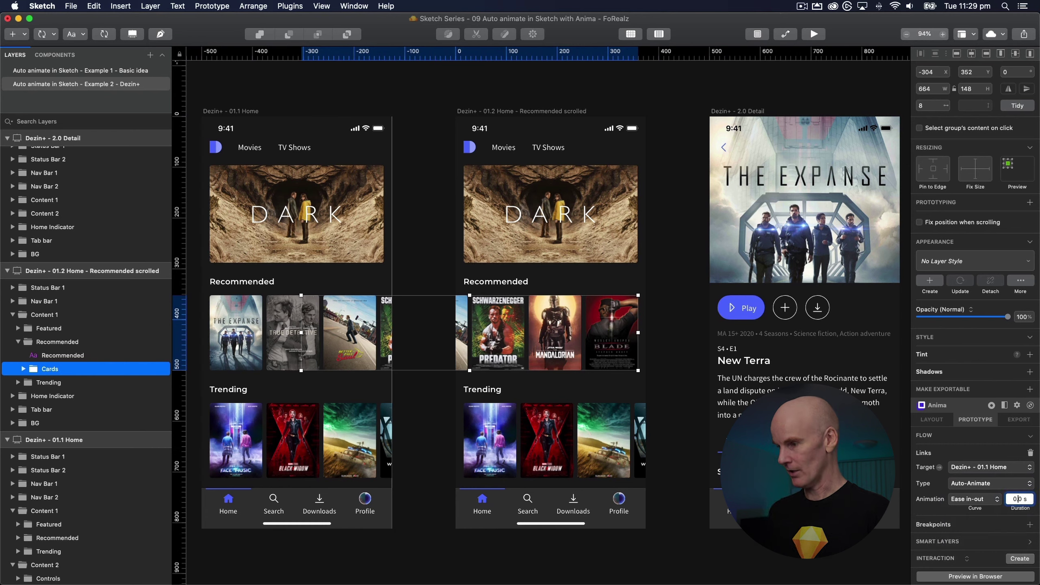
pyautogui.press('Return')
# Link The Expanse card on 01.1 Home to the 2.0 Detail artboard as an Auto-Animate transition
pyautogui.click(673, 327)
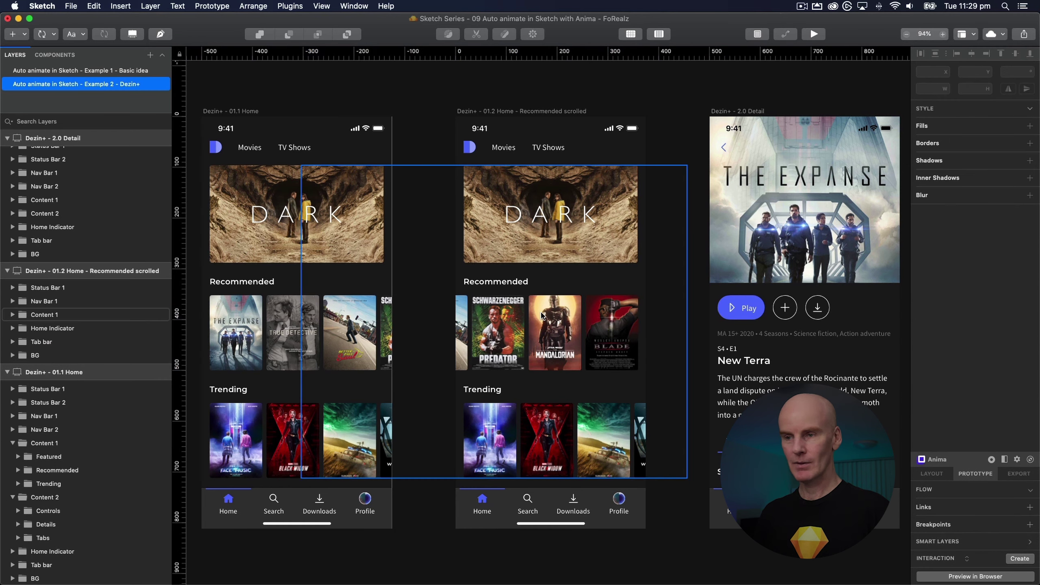
pyautogui.click(243, 329)
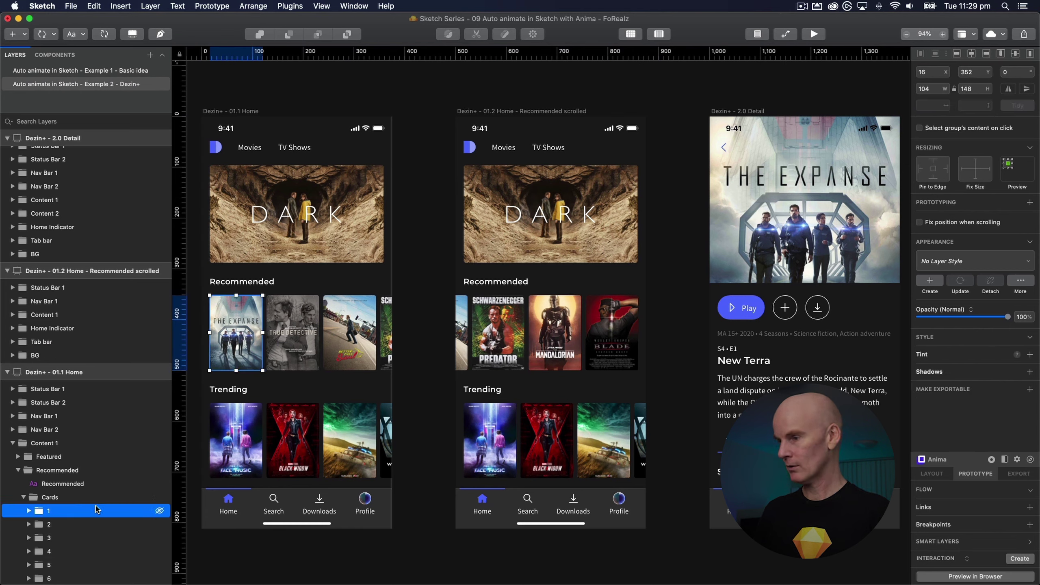
pyautogui.click(1030, 510)
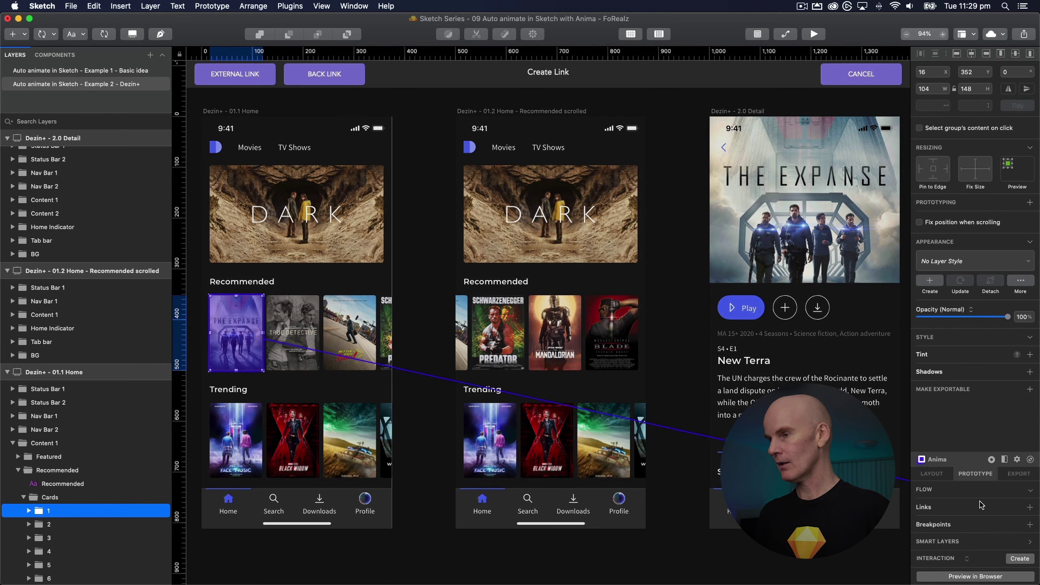
pyautogui.click(785, 224)
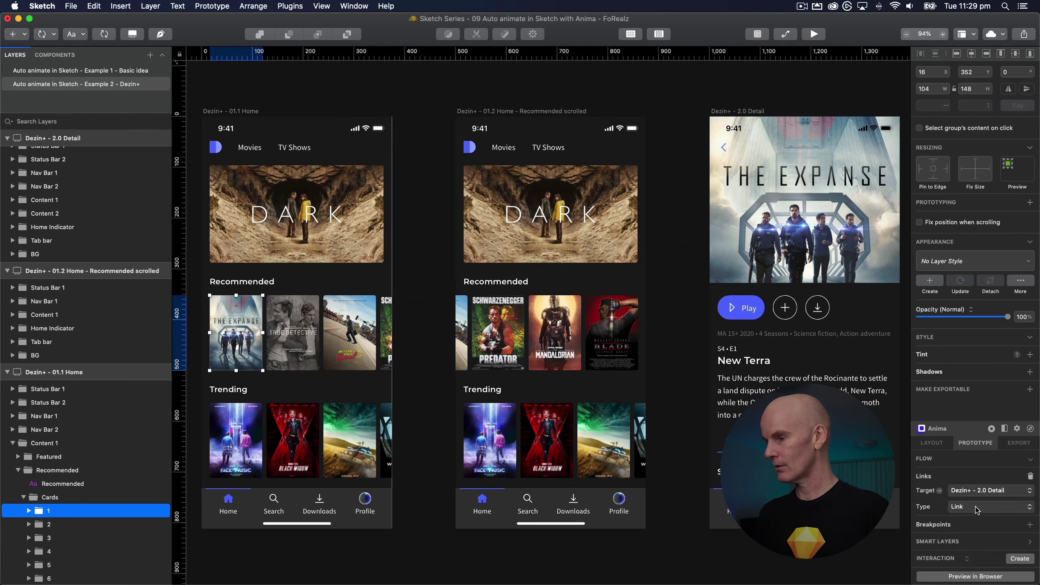
pyautogui.click(983, 507)
pyautogui.click(988, 524)
pyautogui.click(1016, 499)
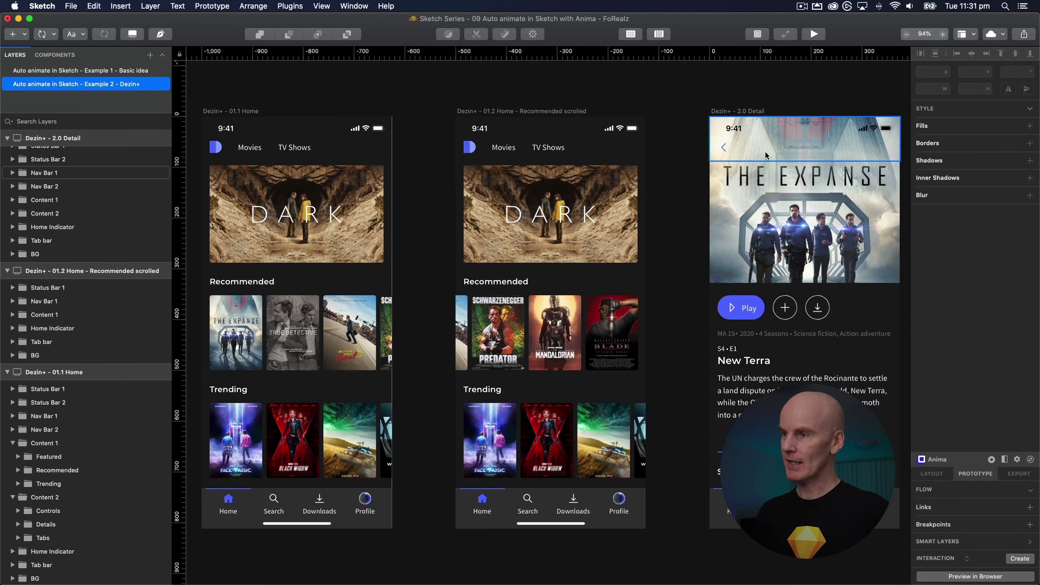
# Compare the opacity of Nav Bar 1 and Nav Bar 2 on 2.0 Detail, leaving Nav Bar 1 selected
pyautogui.click(766, 155)
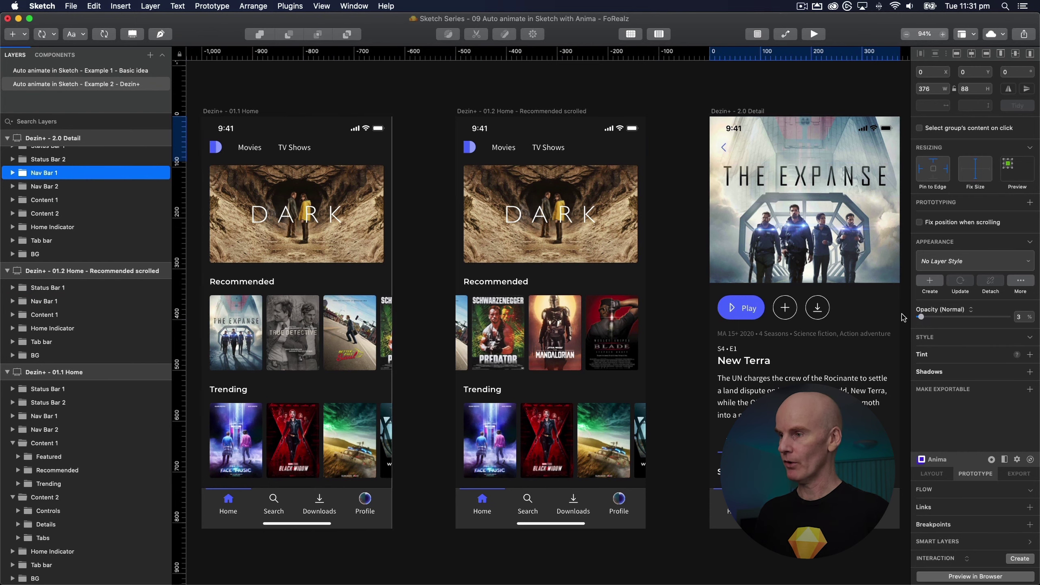
pyautogui.click(53, 188)
pyautogui.click(55, 173)
pyautogui.click(56, 186)
pyautogui.click(55, 173)
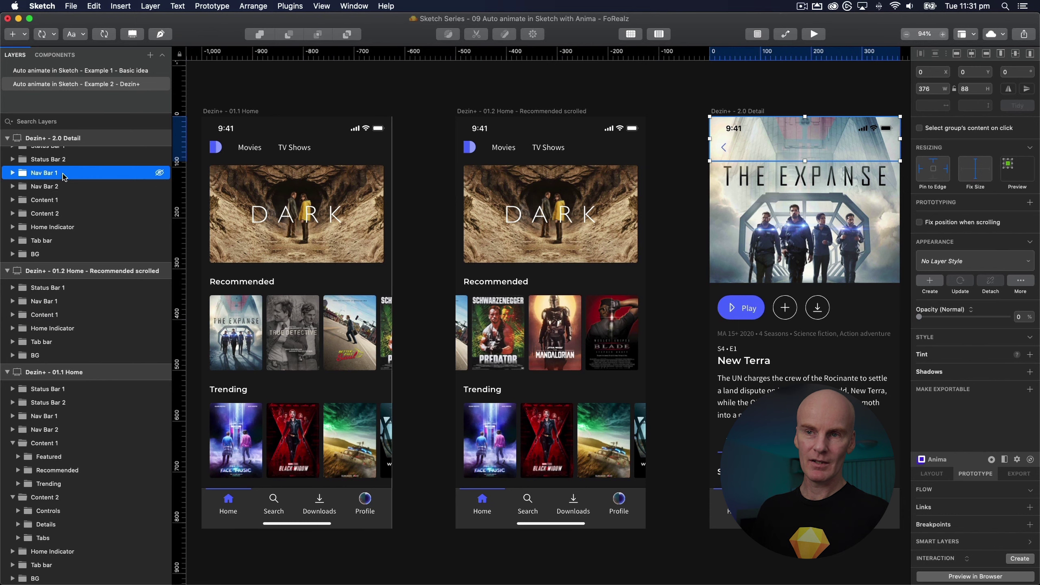
pyautogui.click(62, 187)
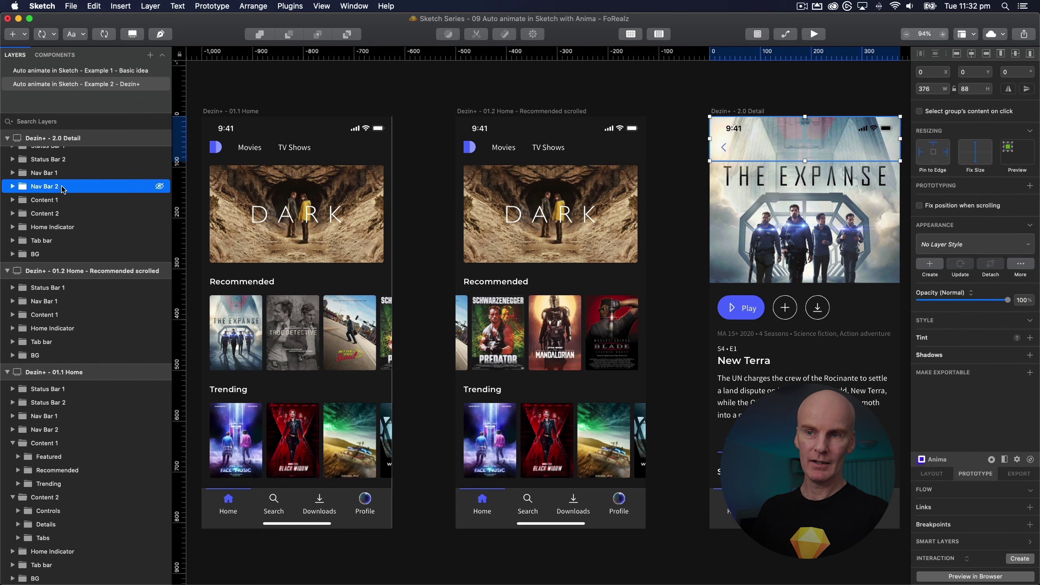
pyautogui.click(62, 175)
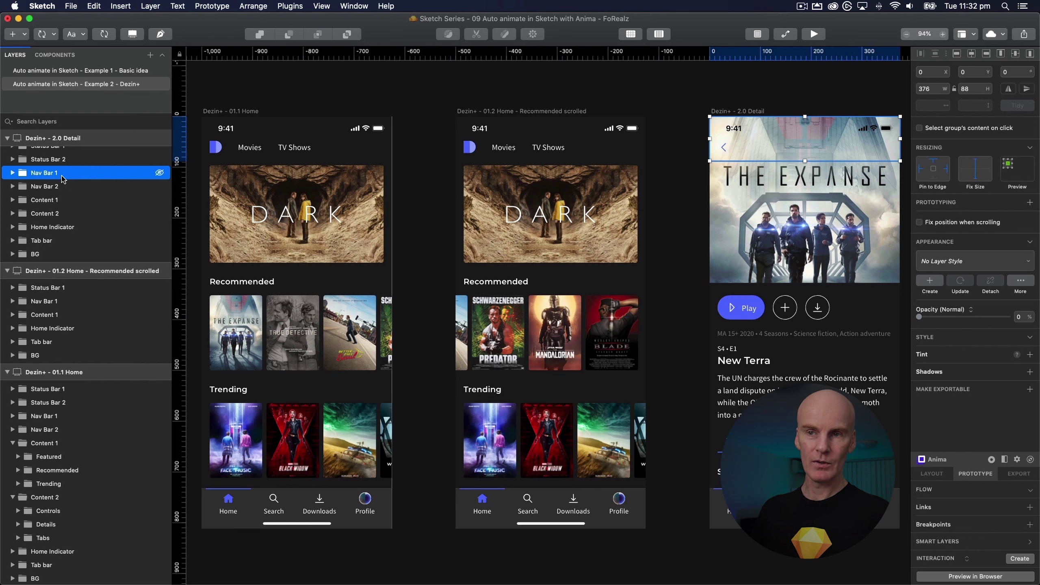
# Link Nav Bar 1 back to 01.1 Home with a 0.5 s Ease in-out Auto-Animate
pyautogui.click(1030, 507)
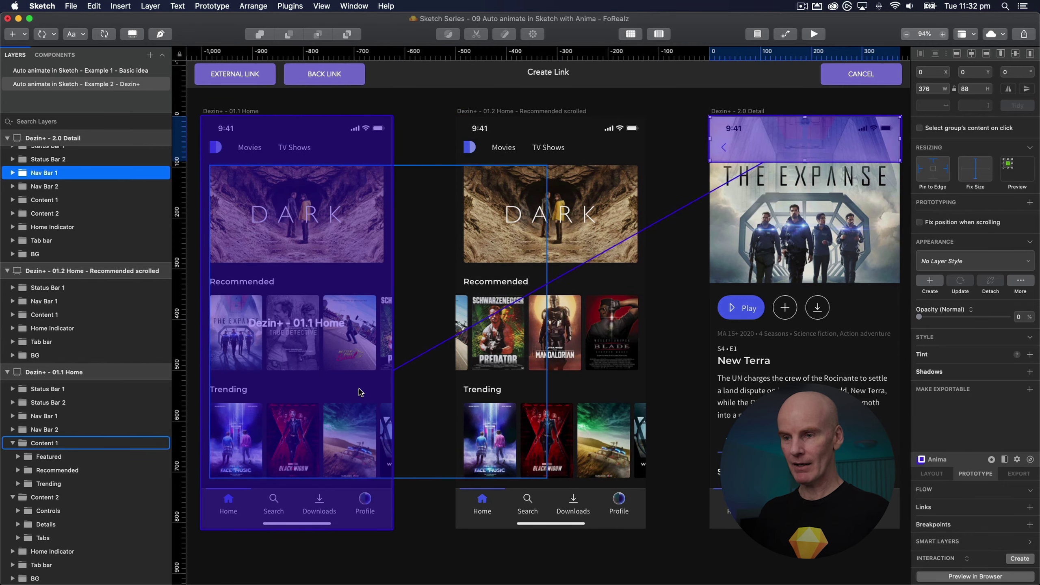
pyautogui.click(359, 392)
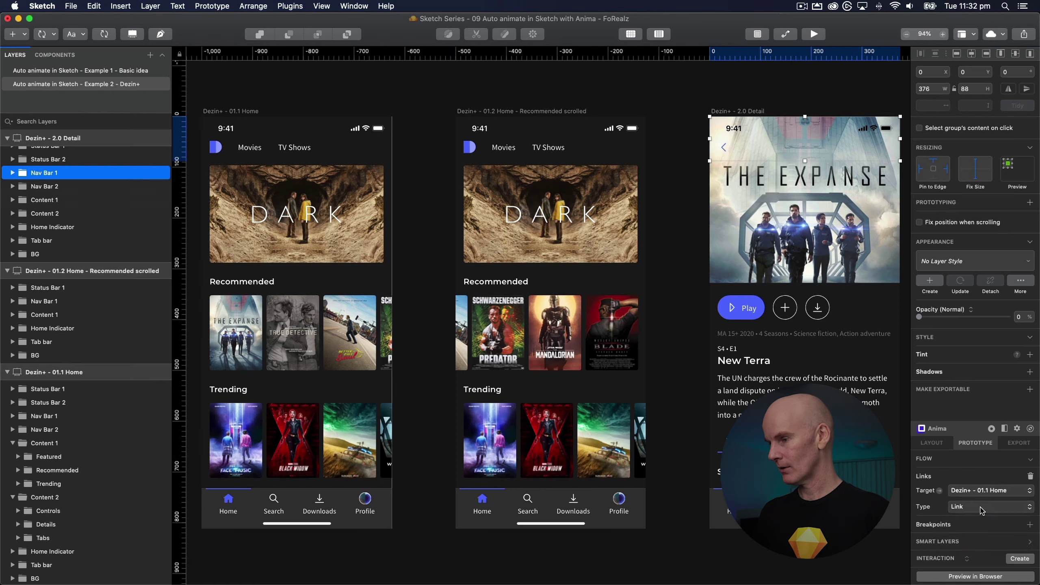
pyautogui.click(982, 509)
pyautogui.click(981, 523)
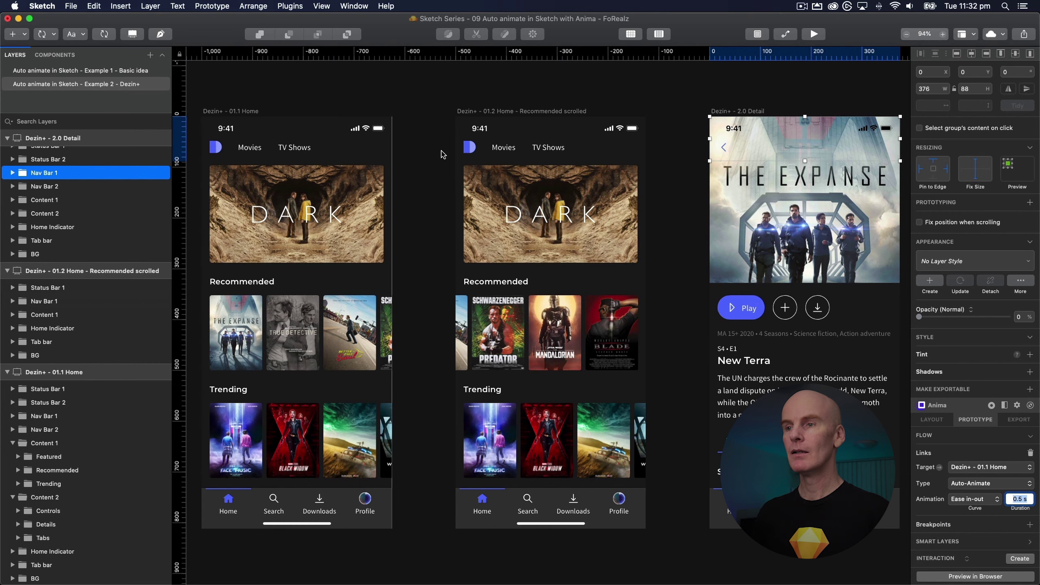
pyautogui.click(426, 130)
pyautogui.click(240, 110)
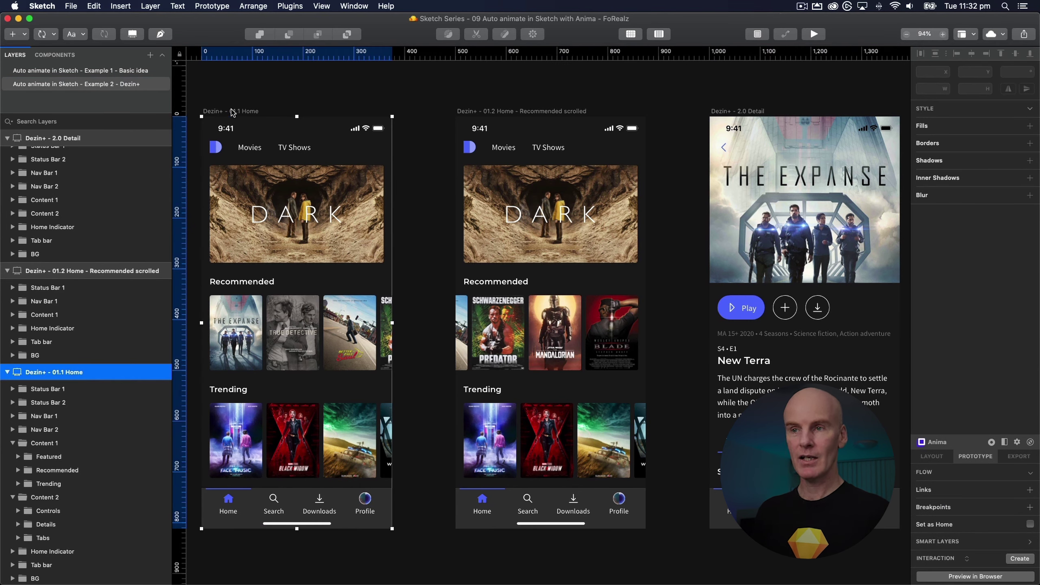
pyautogui.click(975, 577)
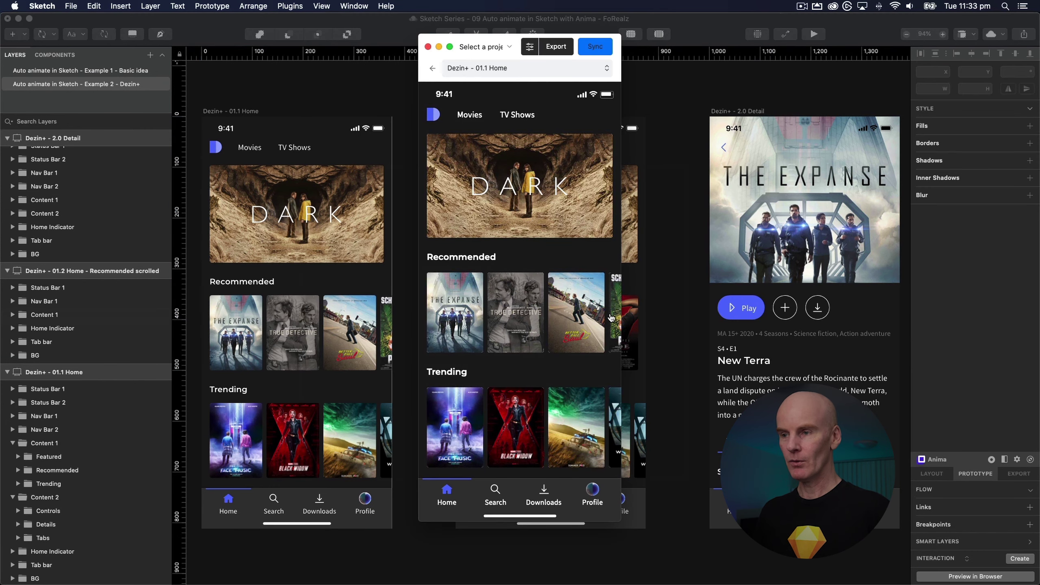
pyautogui.click(520, 318)
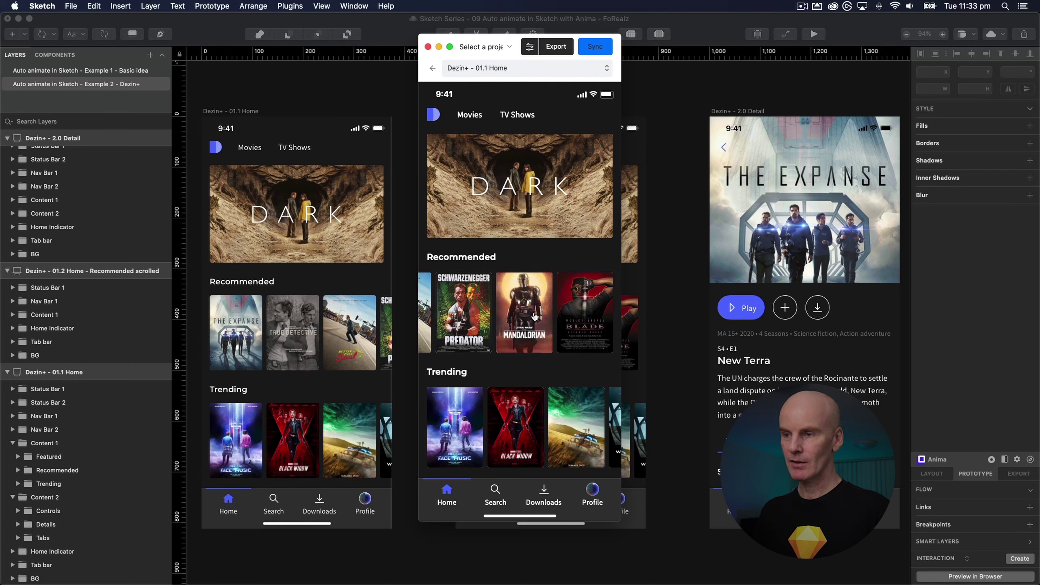
pyautogui.click(535, 316)
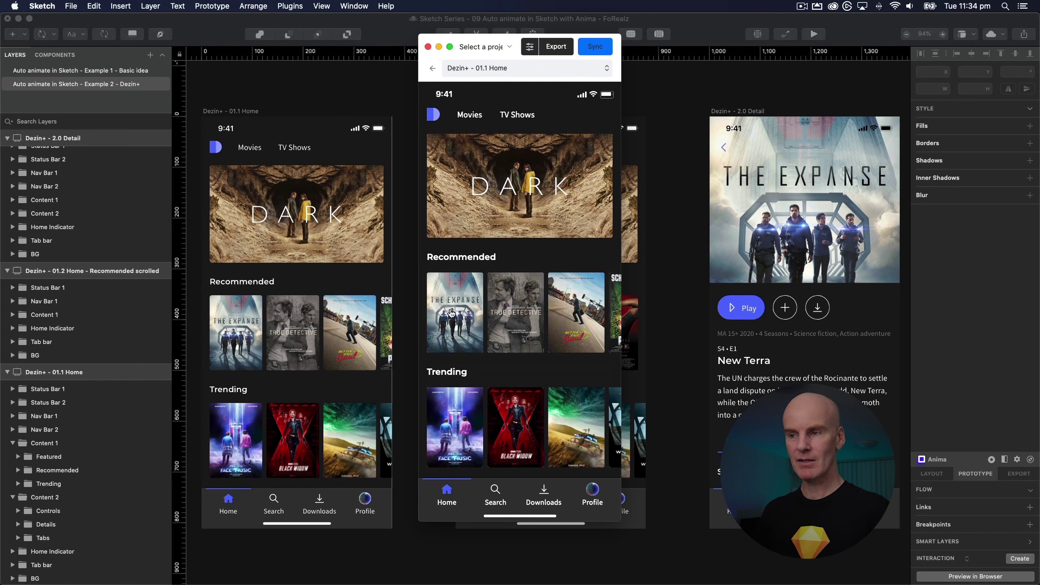
pyautogui.click(460, 320)
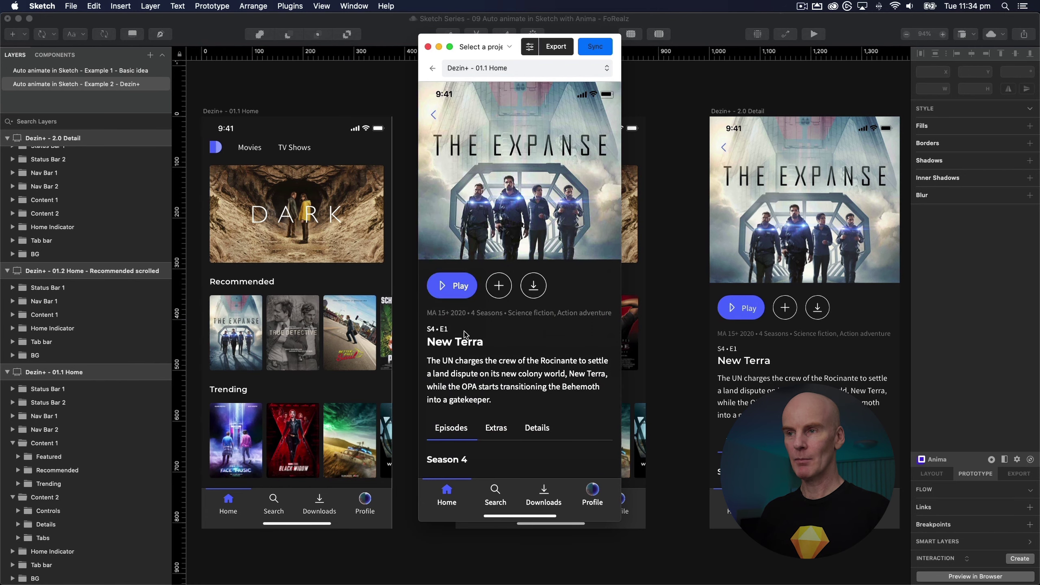
pyautogui.click(433, 115)
pyautogui.click(455, 316)
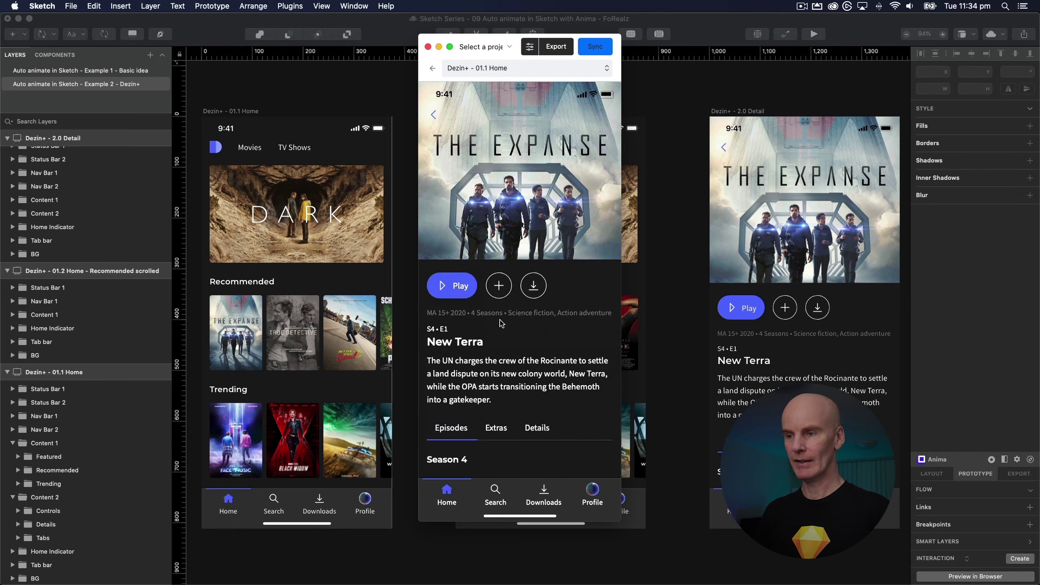
pyautogui.click(434, 115)
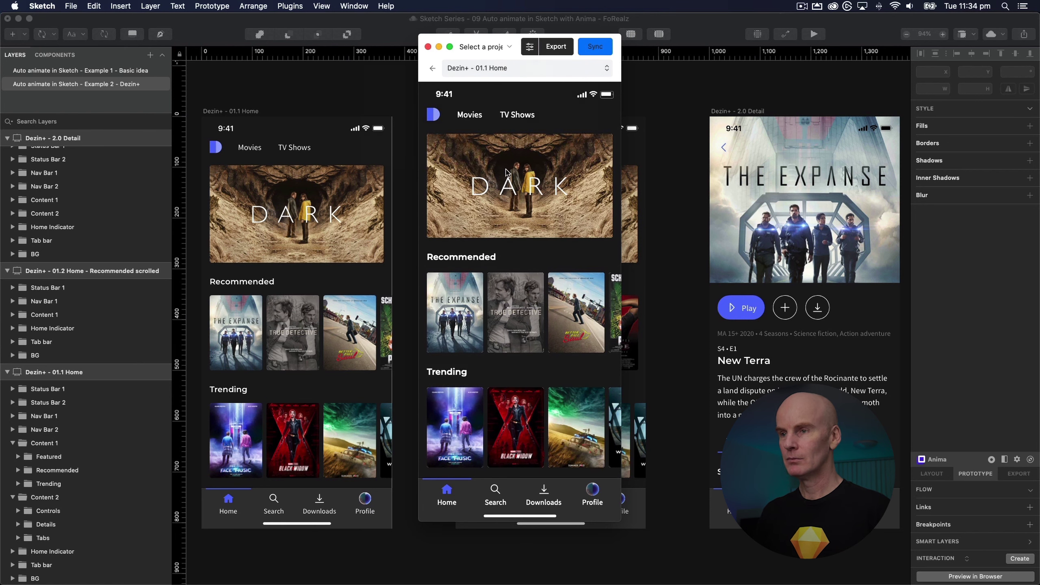
# Set The Expanse card's link curve to Bounce and test it in the preview
pyautogui.click(427, 46)
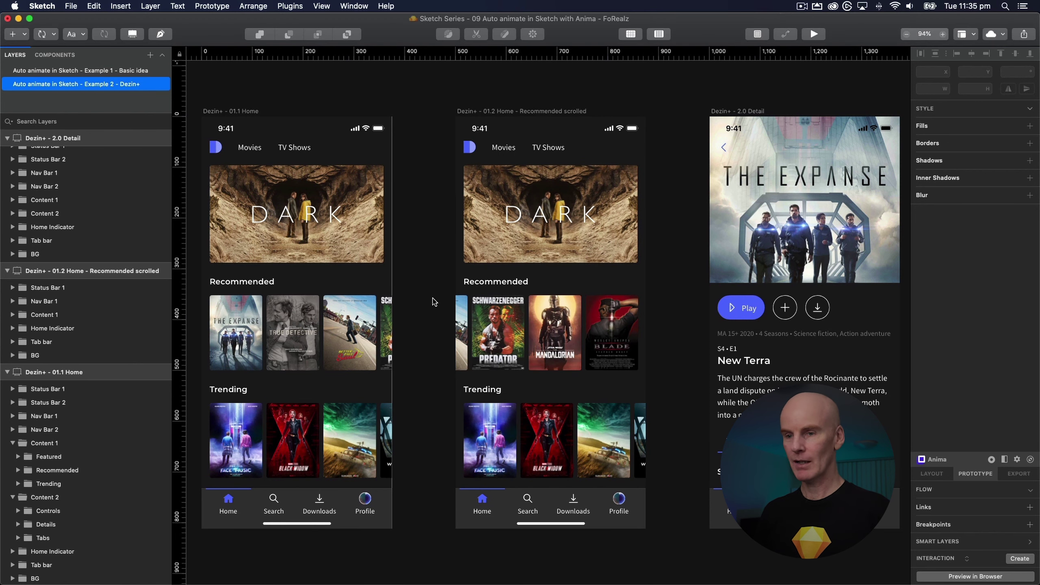
pyautogui.keyDown('super'); pyautogui.click(251, 336); pyautogui.keyUp('super')
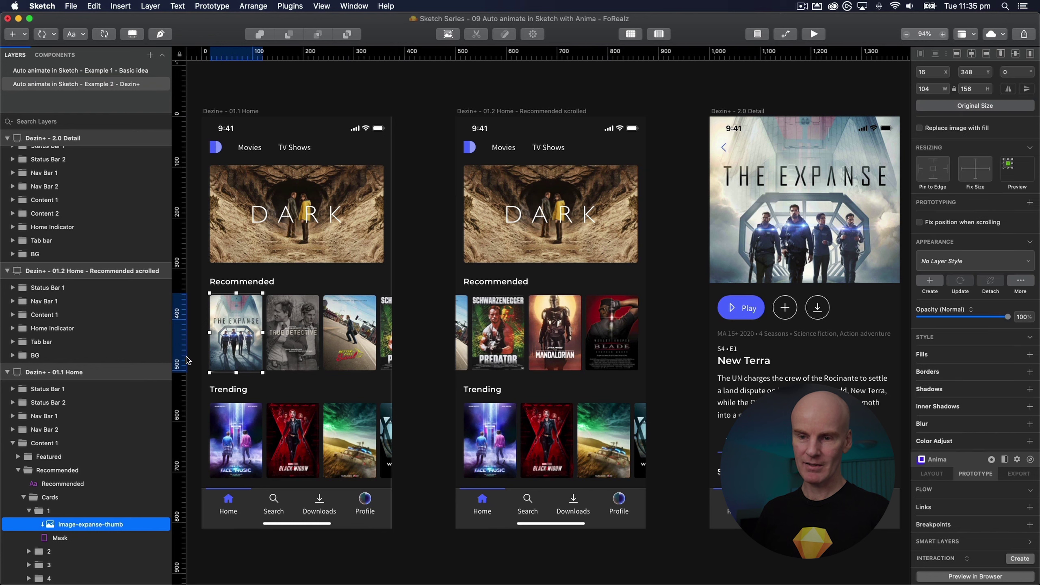
pyautogui.click(43, 510)
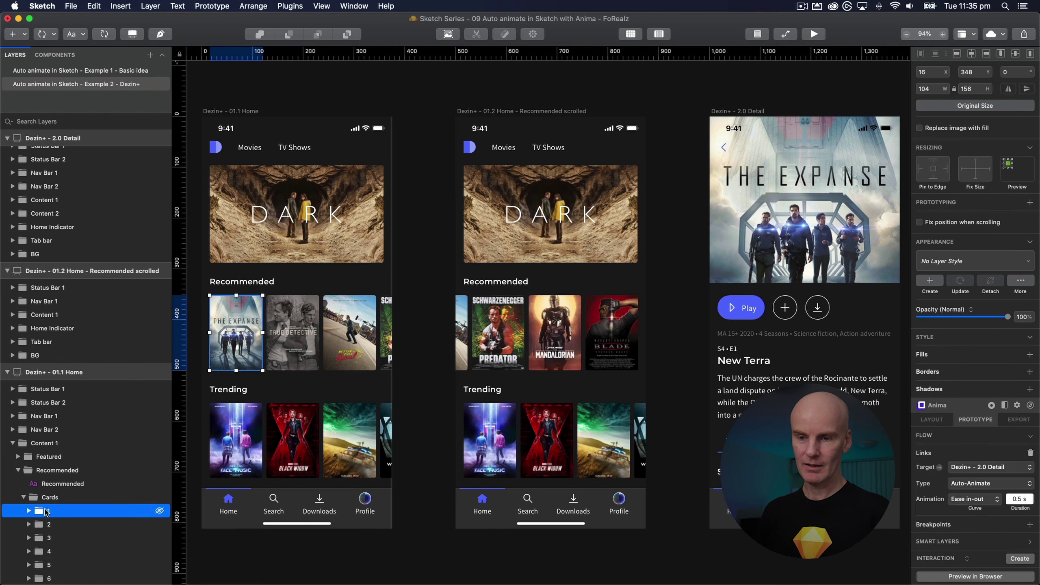
pyautogui.click(982, 499)
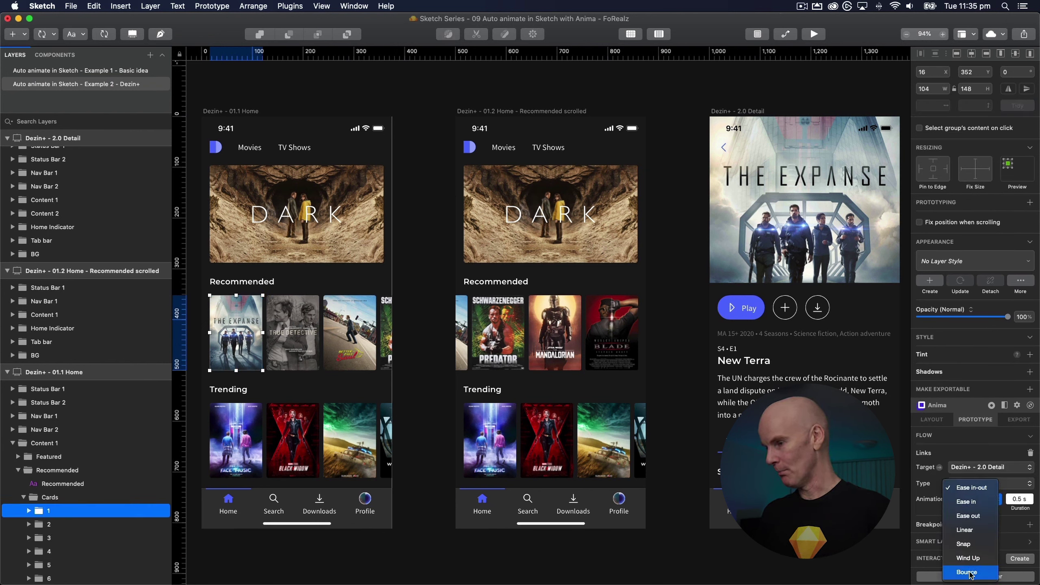
pyautogui.click(969, 573)
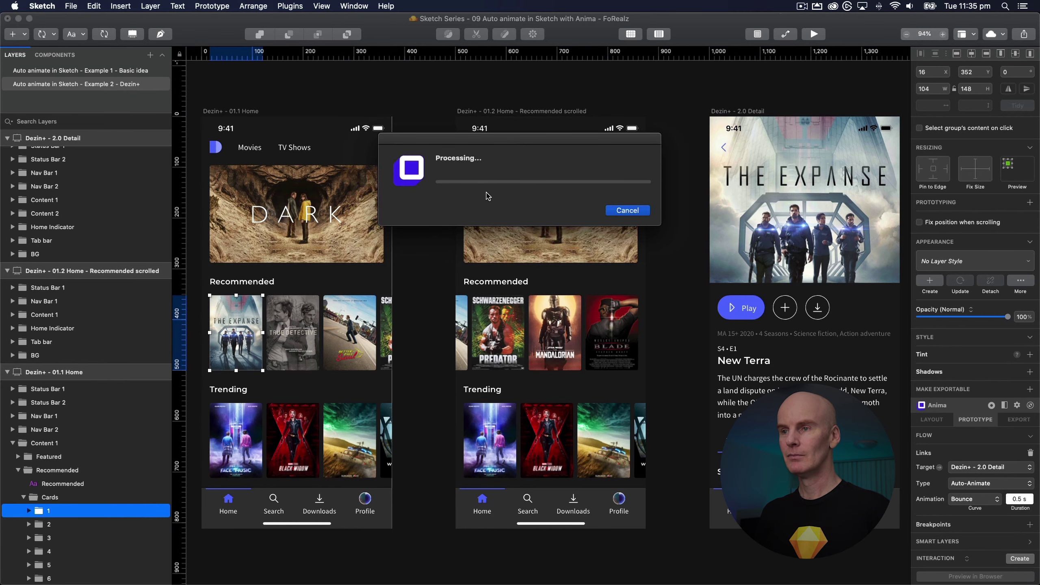
pyautogui.click(466, 291)
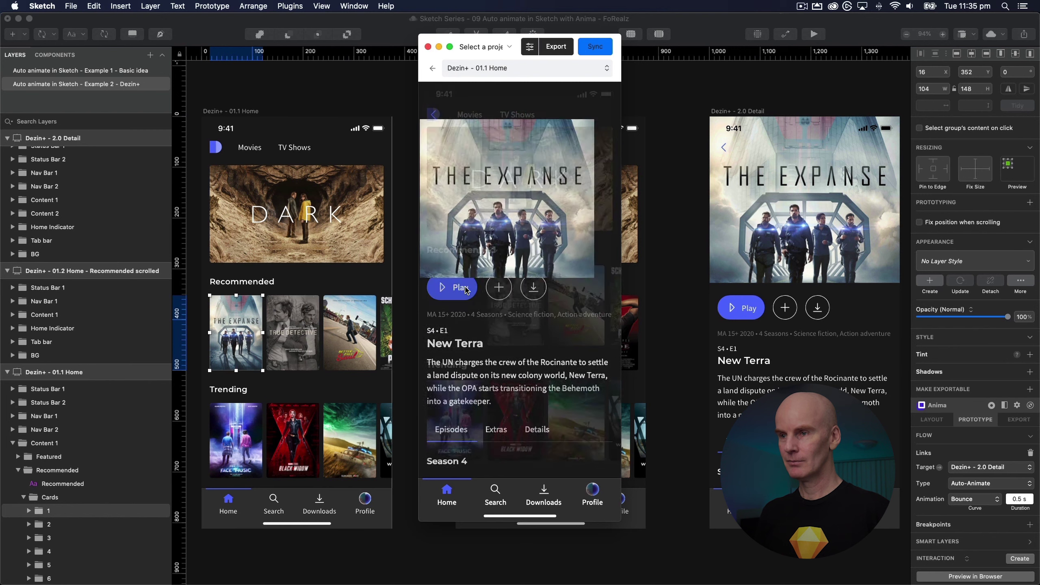
pyautogui.click(434, 116)
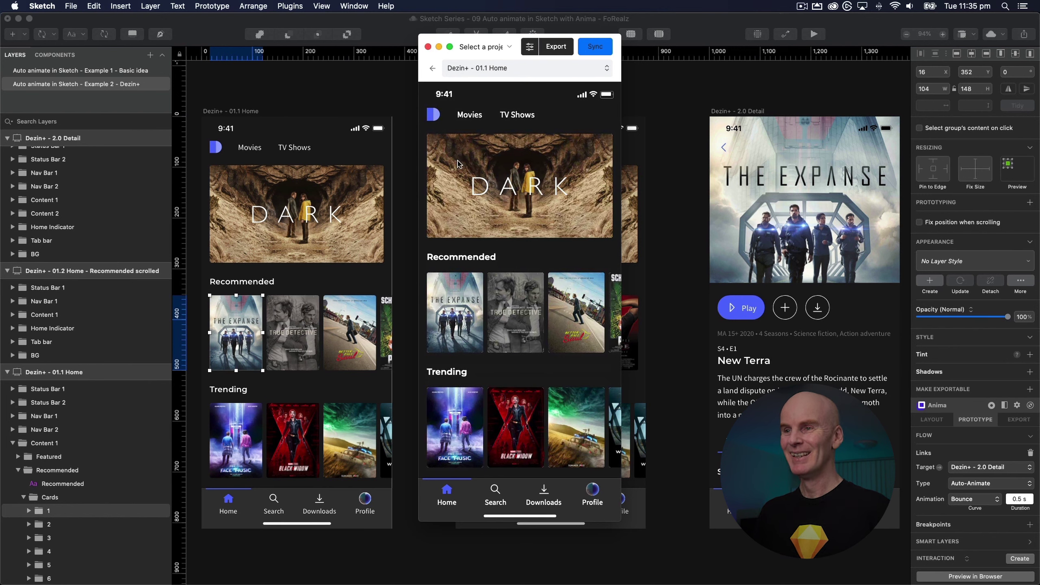
pyautogui.click(428, 47)
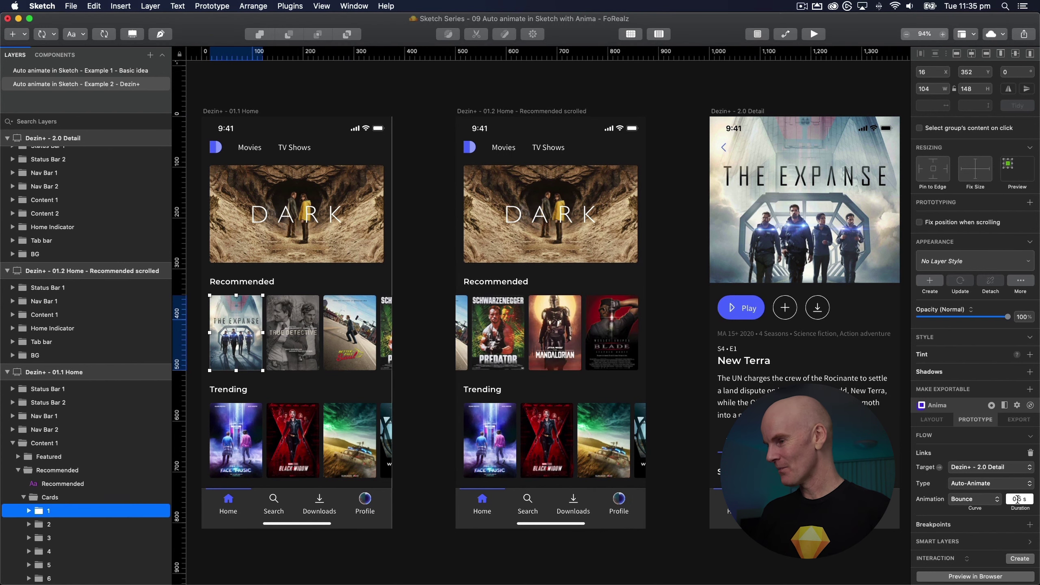
# Change the card link's curve to Wind Up, regenerate the preview and test it twice
pyautogui.click(966, 500)
pyautogui.click(971, 493)
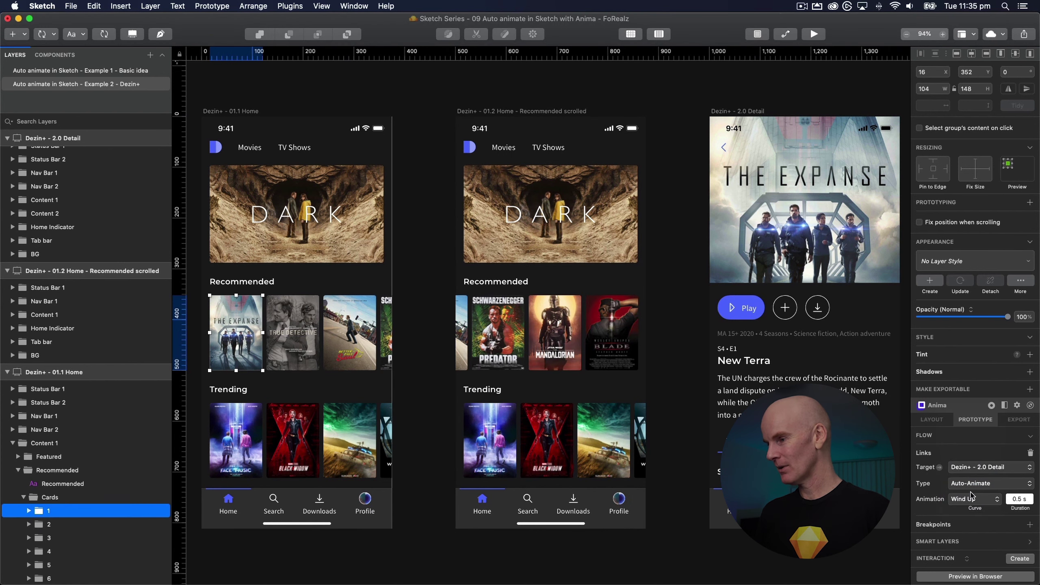
pyautogui.press('super+shift+p')
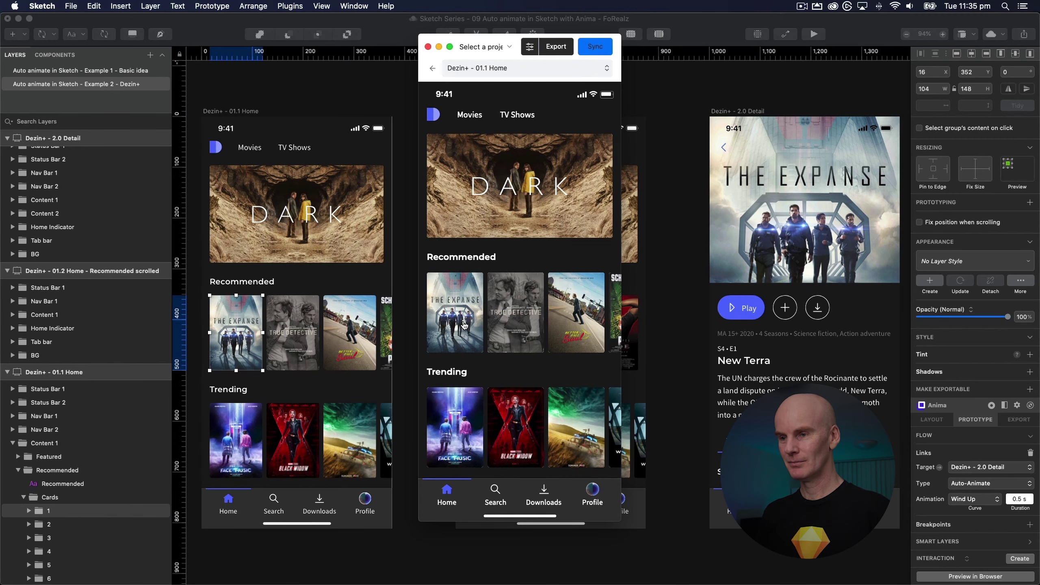
pyautogui.click(464, 325)
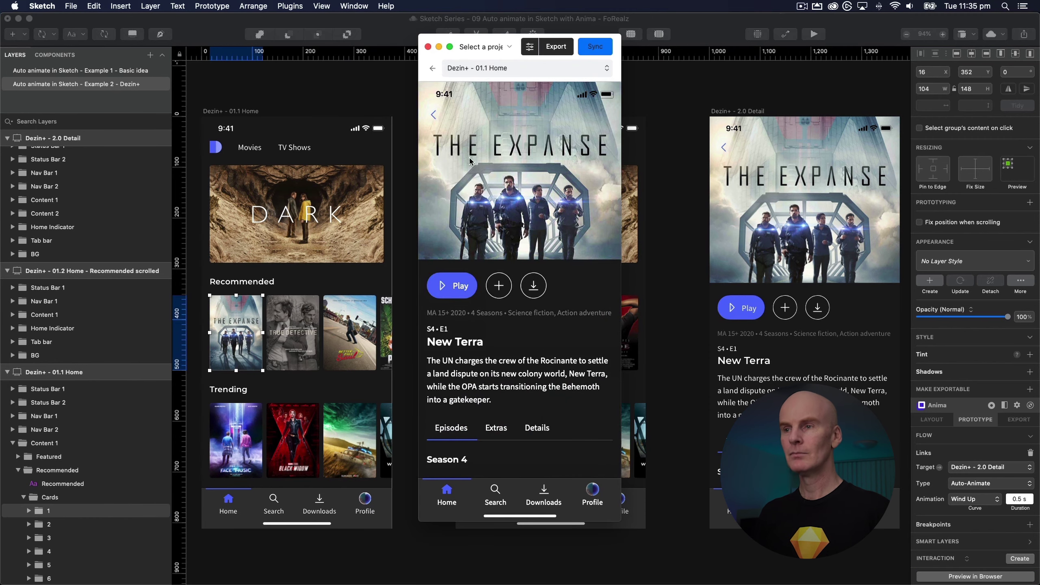
pyautogui.click(434, 116)
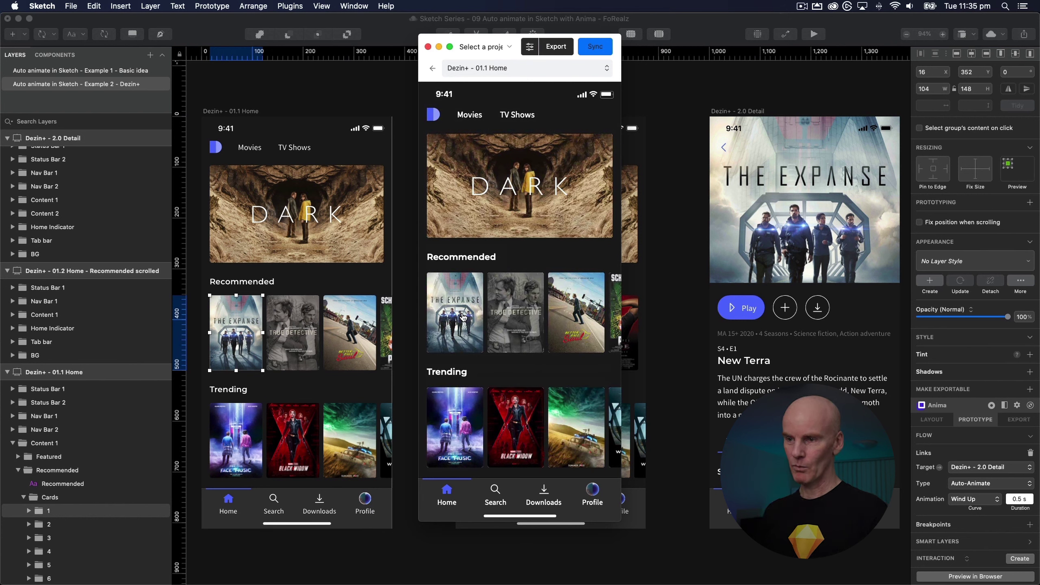
pyautogui.click(464, 319)
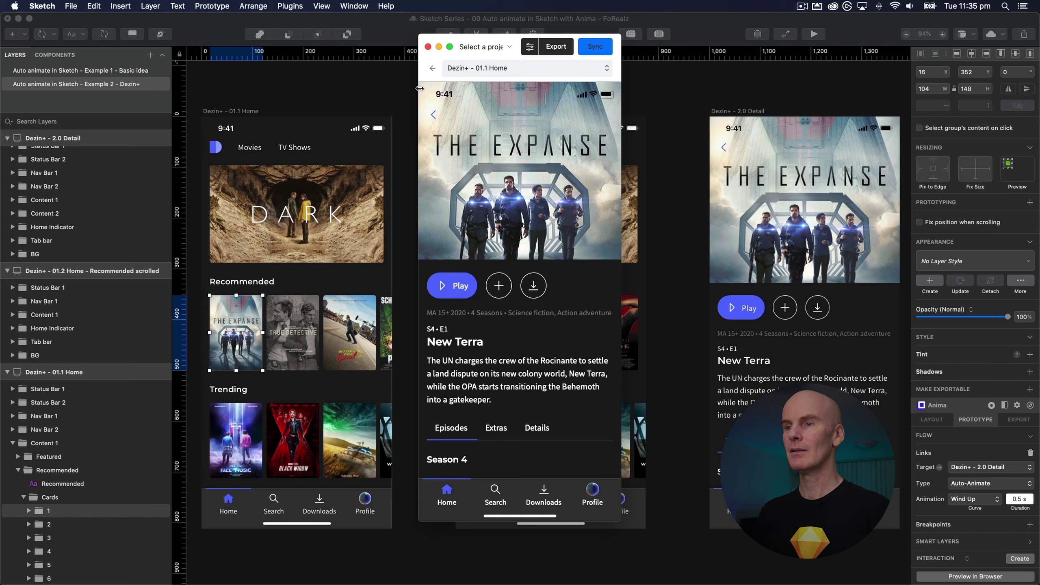
pyautogui.click(433, 114)
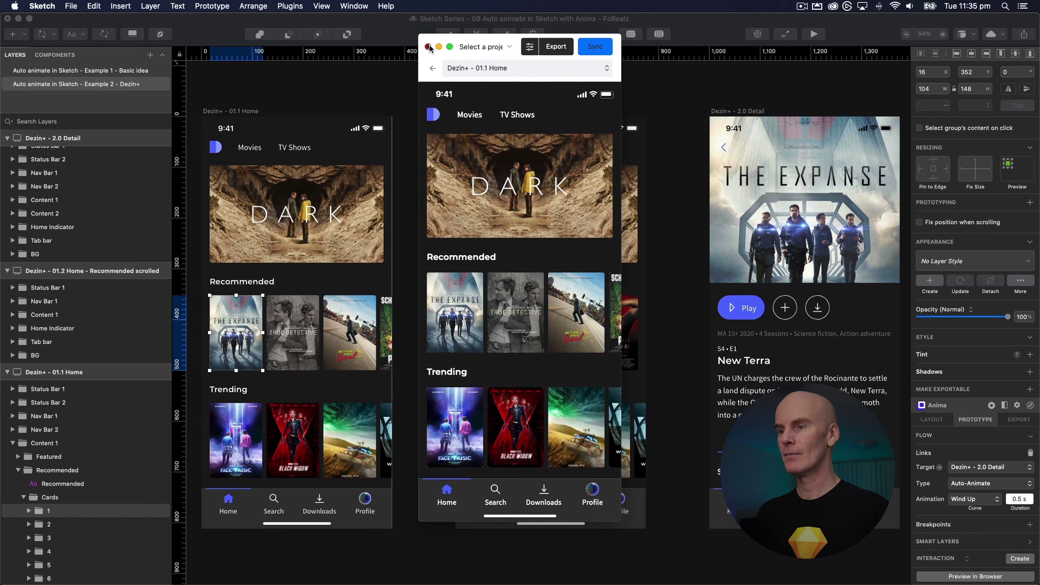
pyautogui.click(428, 47)
# Switch The Expanse card's Auto-Animate curve back to Ease in-out and regenerate the browser preview
pyautogui.click(979, 500)
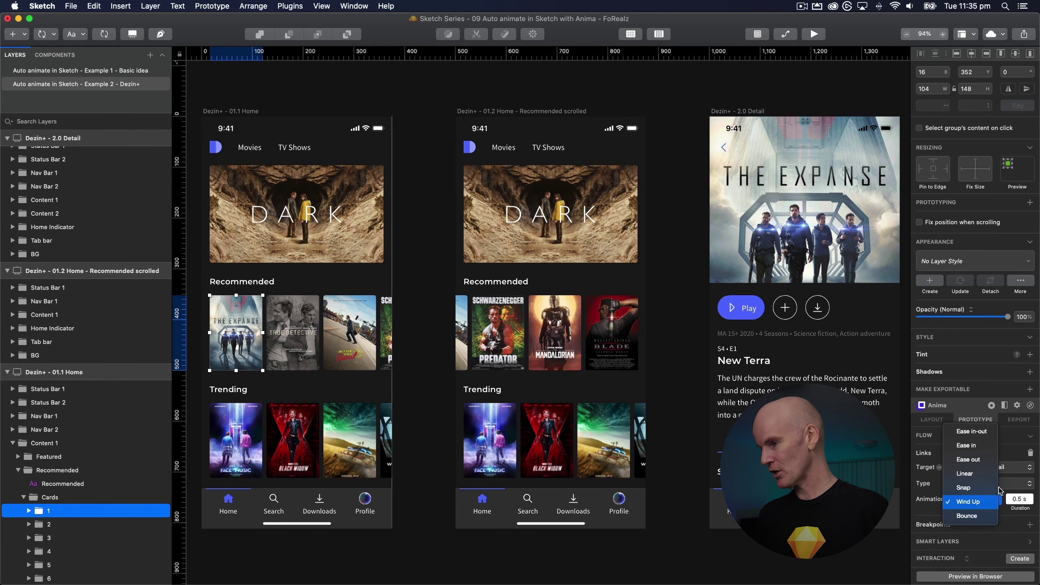
pyautogui.click(987, 437)
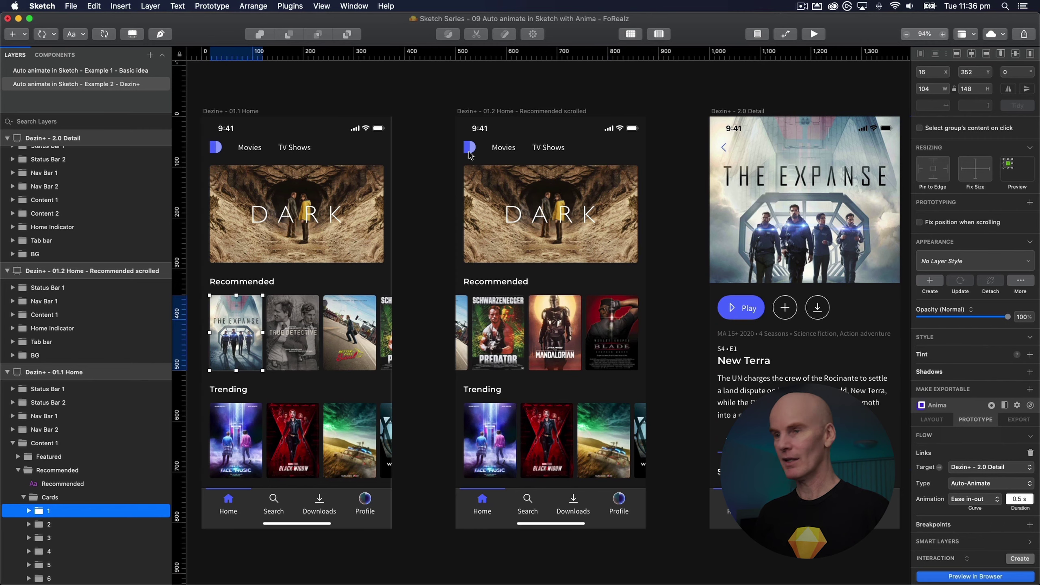
pyautogui.press('super+shift+p')
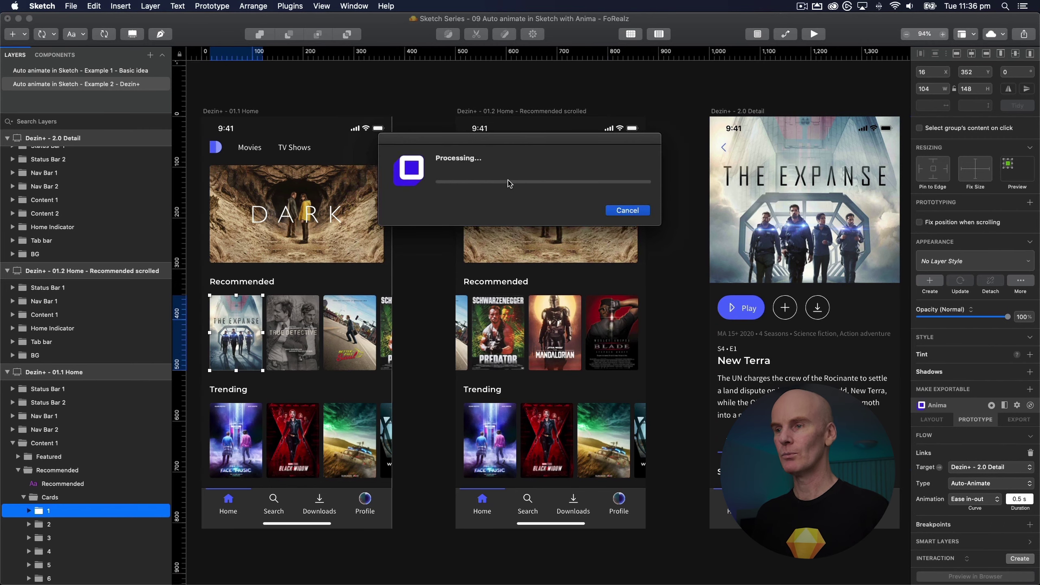
# In the preview, open The Expanse detail, return to Home, and scroll the Recommended row
pyautogui.click(470, 330)
pyautogui.click(435, 114)
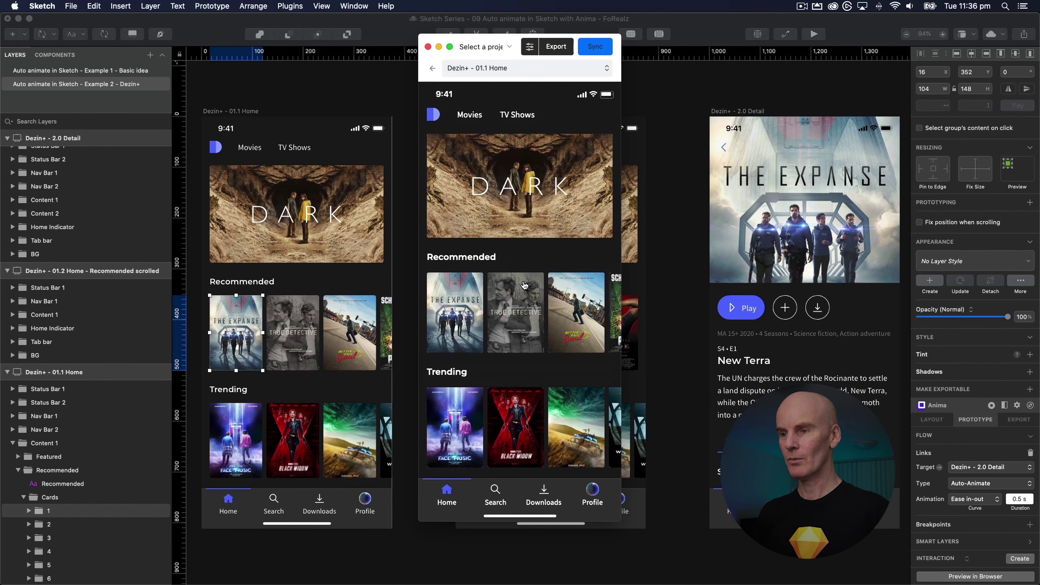
pyautogui.hscroll(5, 514, 322)
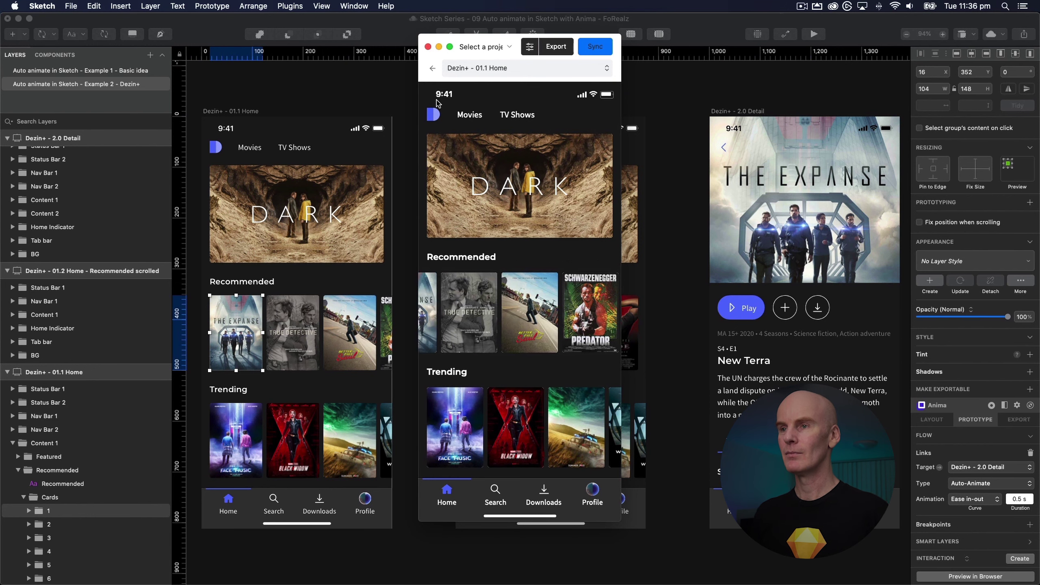